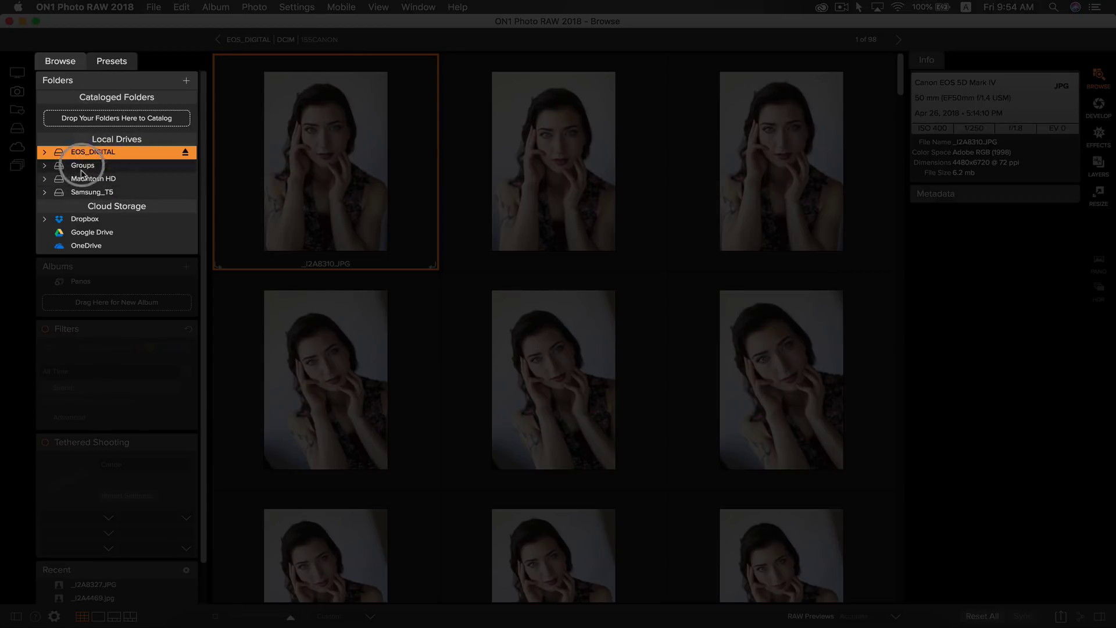
# Open the first portrait full-size, browse the neighbouring photos and check Auto Advance
pyautogui.doubleClick(324, 147)
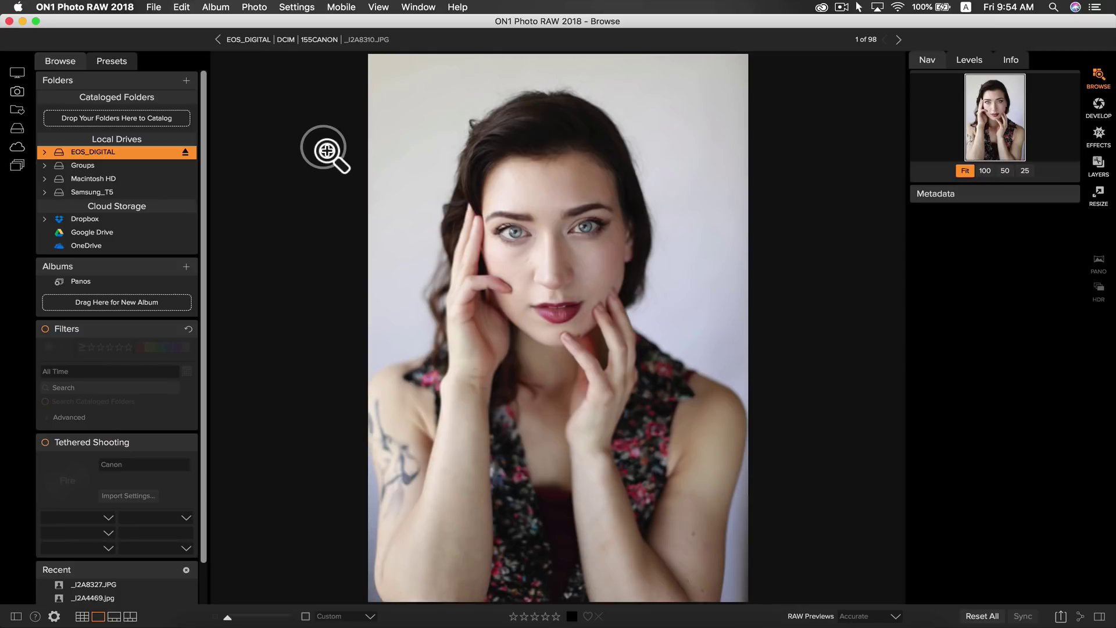
pyautogui.press('Right')
pyautogui.press('Right')
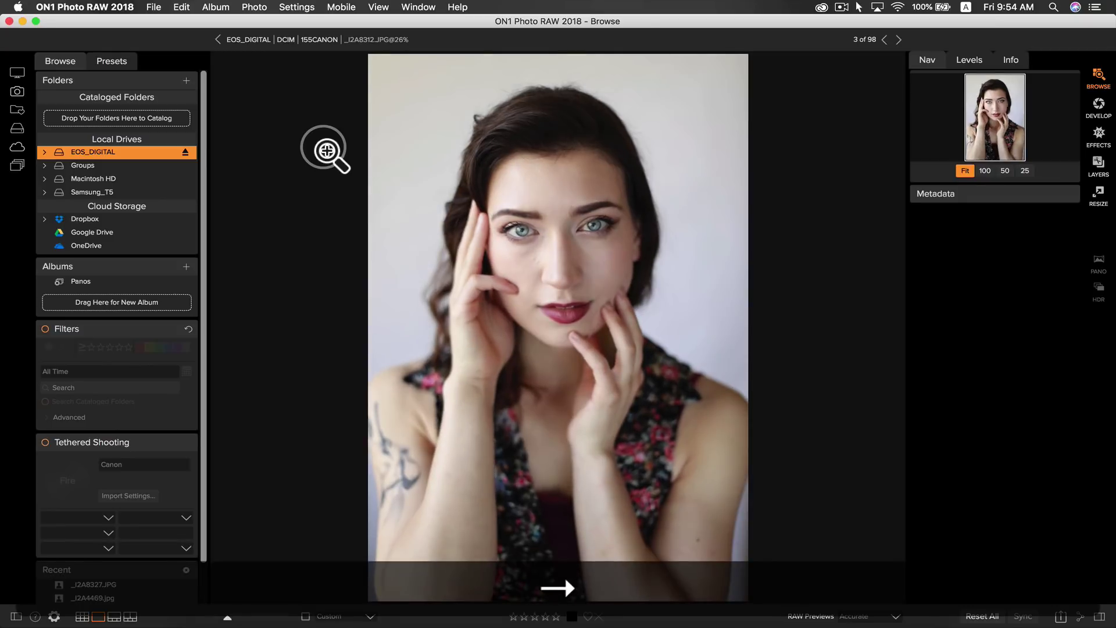
pyautogui.press('Right')
pyautogui.press('Left')
pyautogui.press('Left')
pyautogui.press('Left')
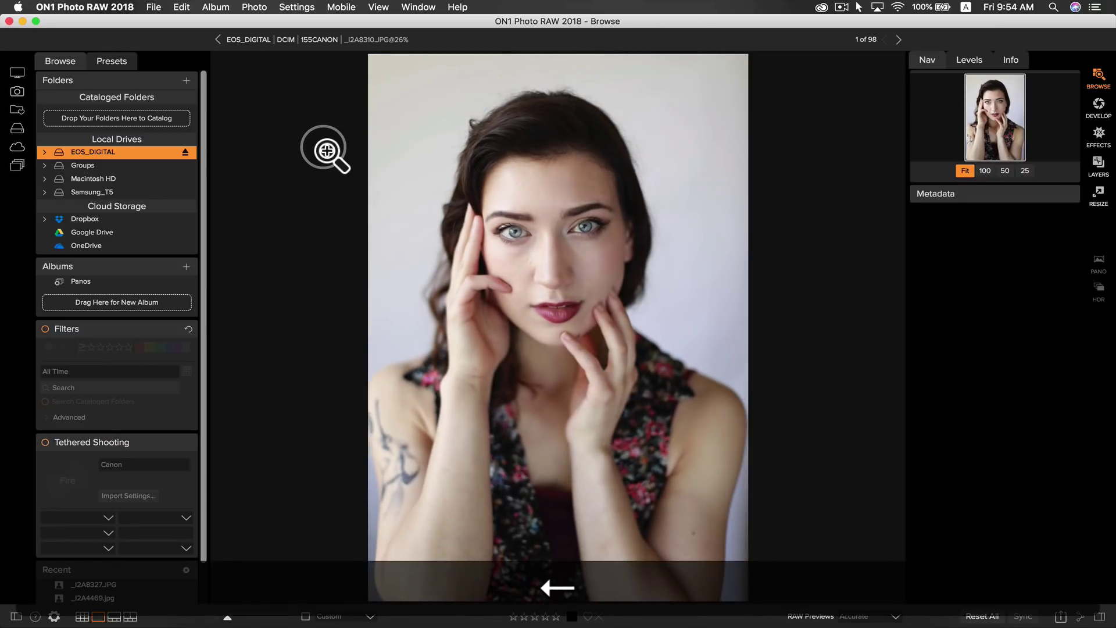
pyautogui.click(254, 7)
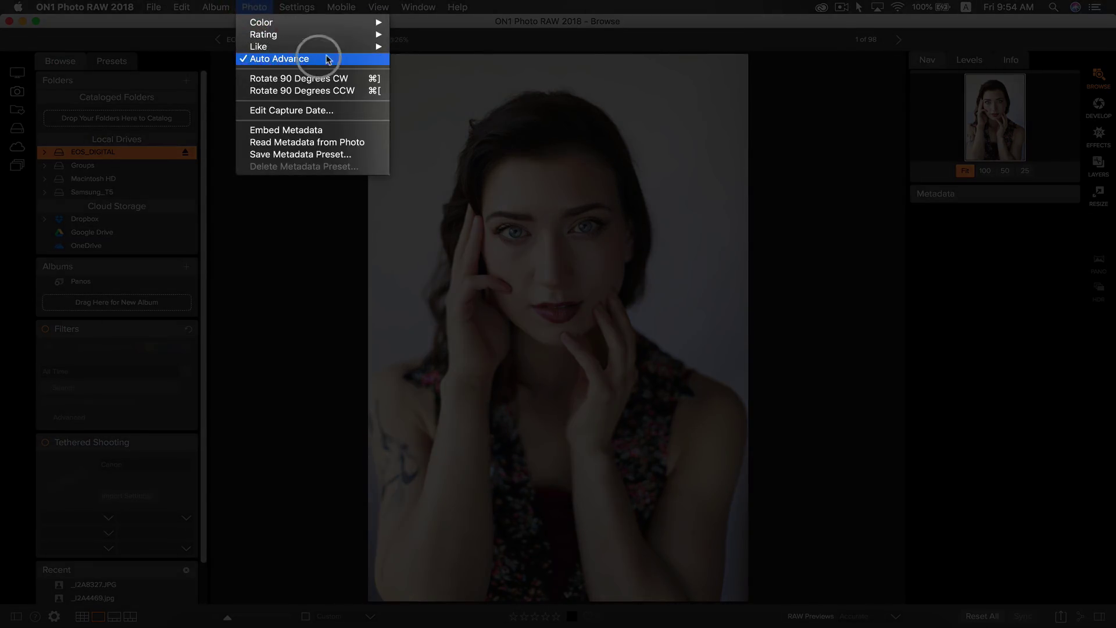
pyautogui.click(301, 252)
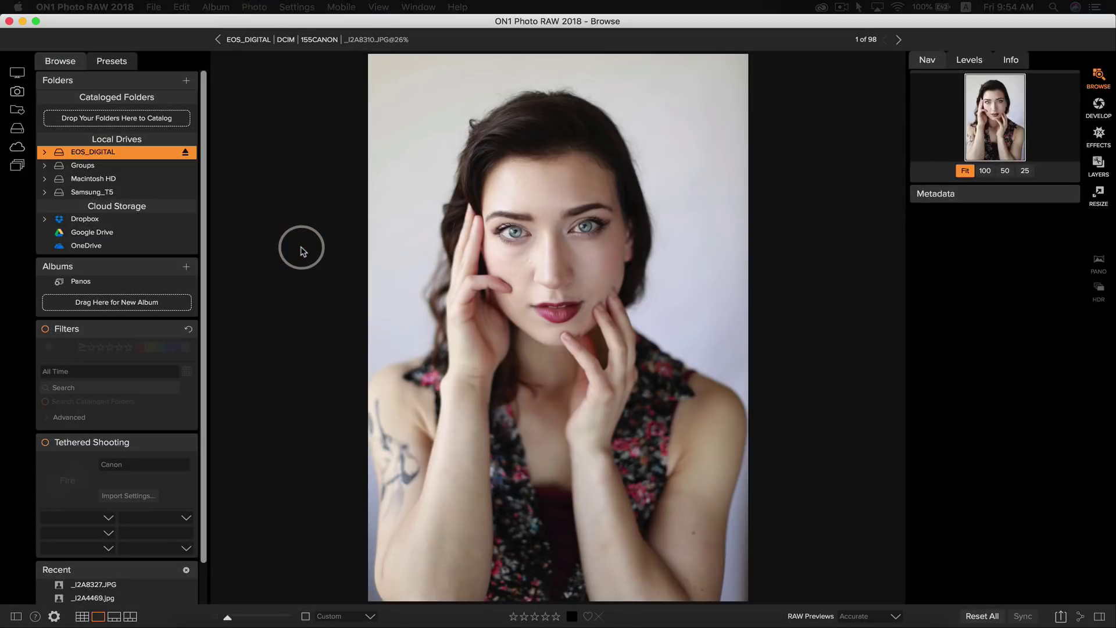
# Rate each keeper portrait five stars while advancing through the shoot
pyautogui.press('5')
pyautogui.press('5')
pyautogui.press('5')
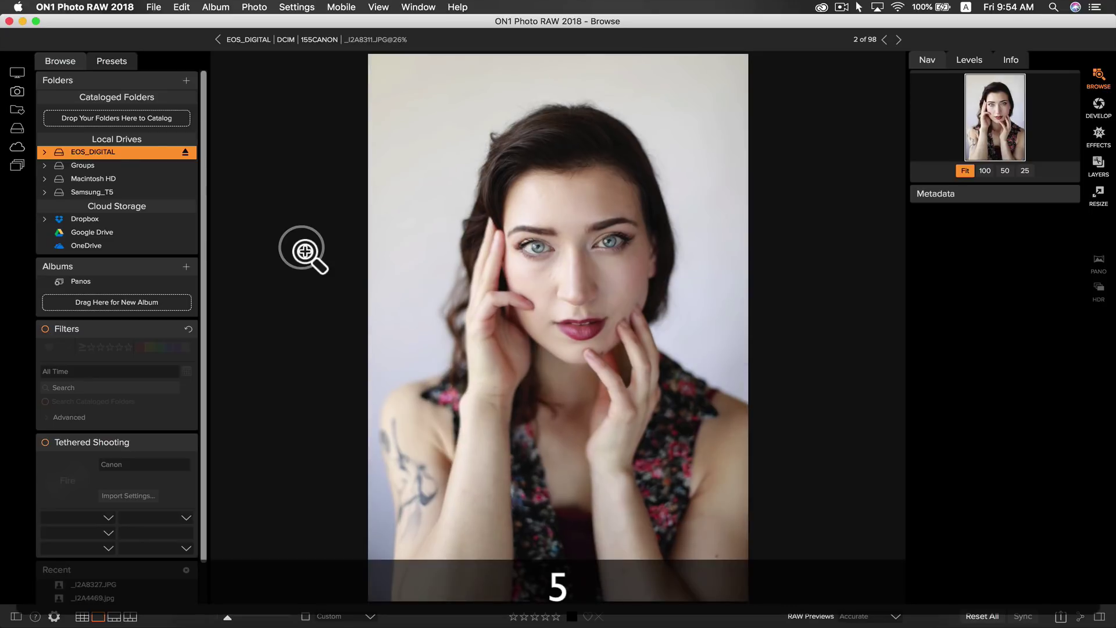
pyautogui.press('5')
pyautogui.press('5')
pyautogui.press('5')
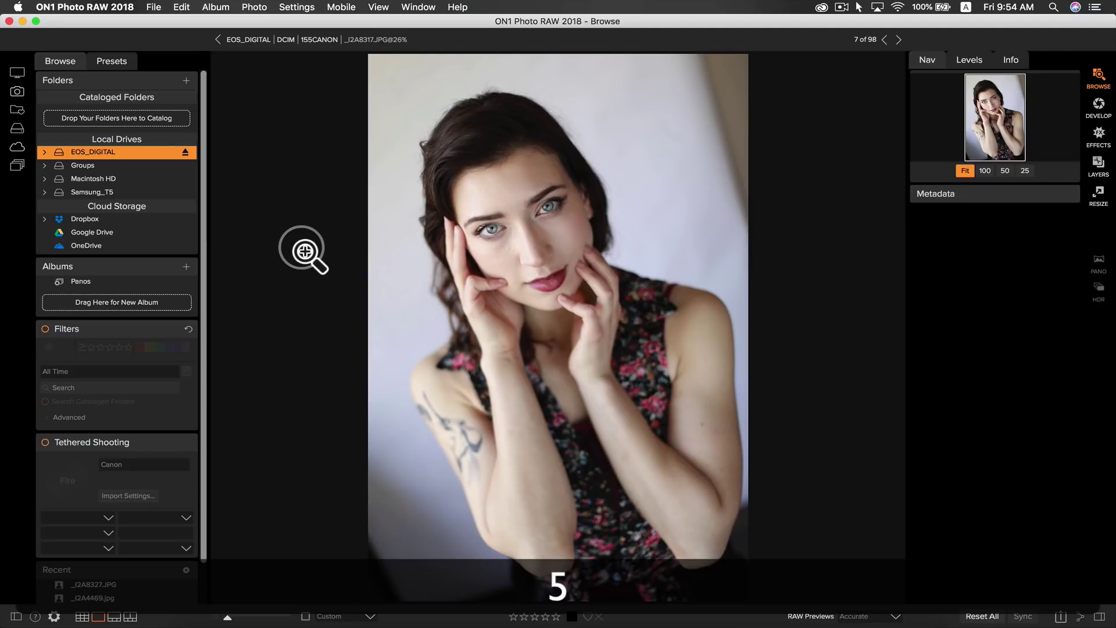
pyautogui.press('5')
pyautogui.press('5')
pyautogui.press('5')
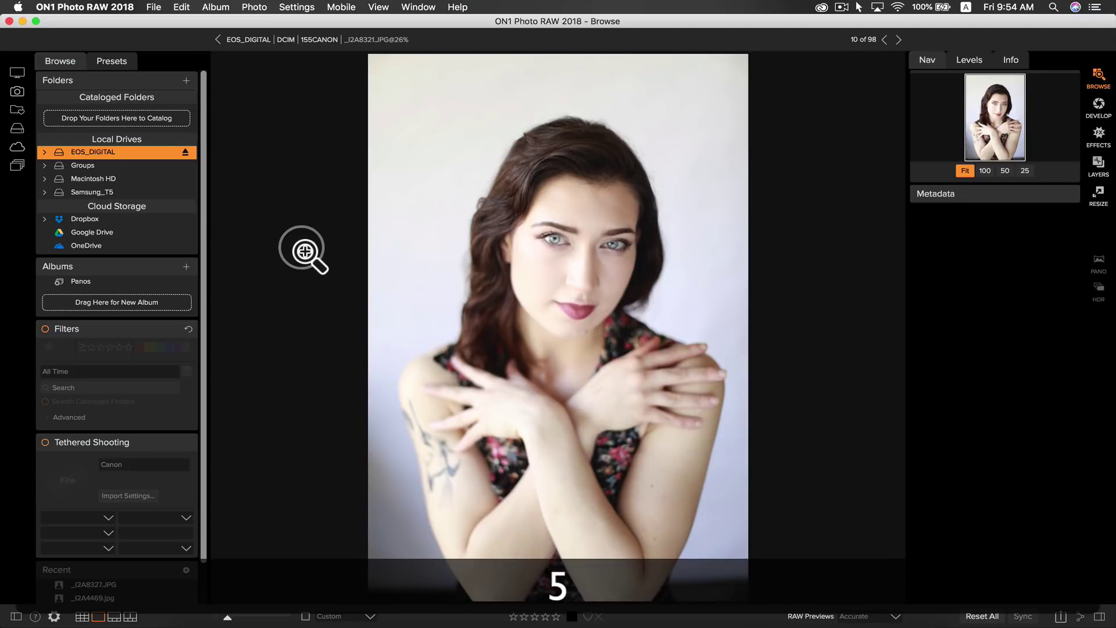
pyautogui.press('5')
pyautogui.press('5')
pyautogui.press('5')
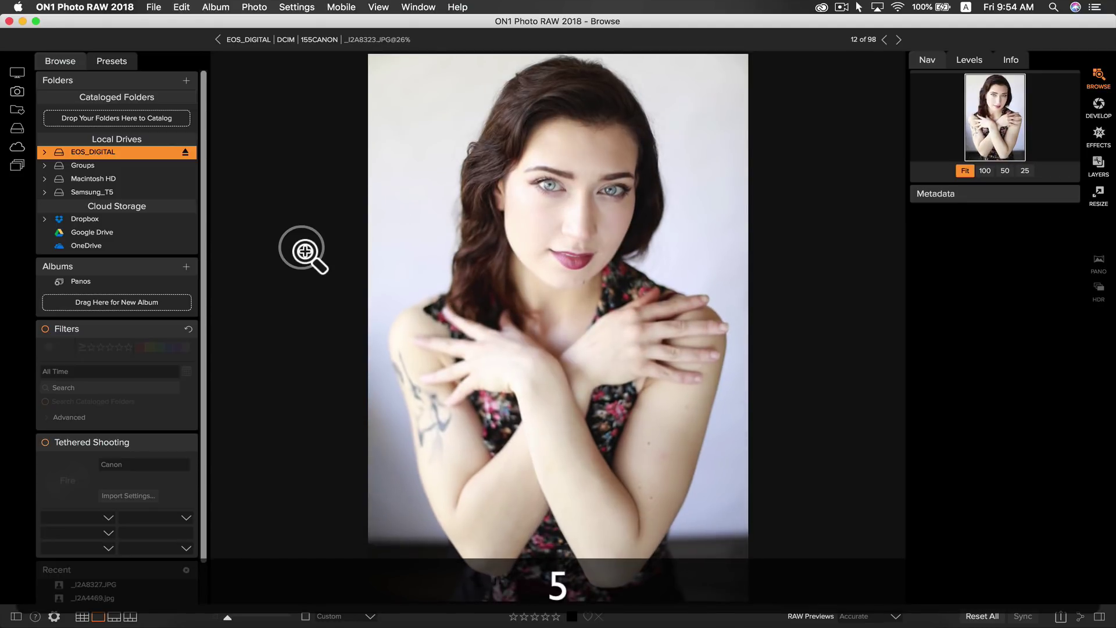
pyautogui.press('5')
pyautogui.press('5')
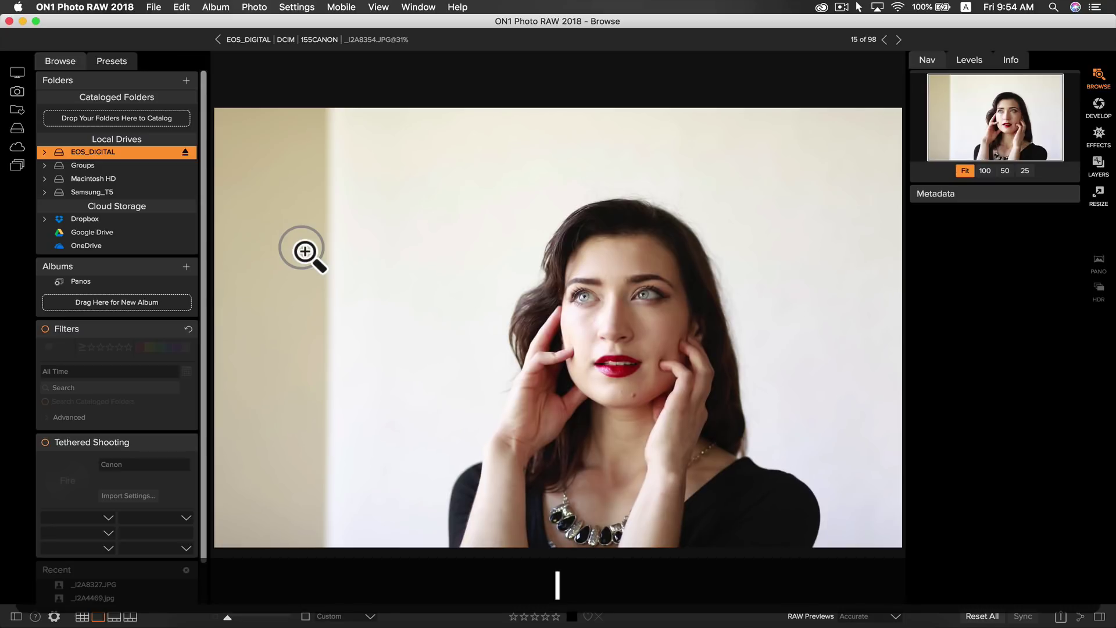
pyautogui.press('5')
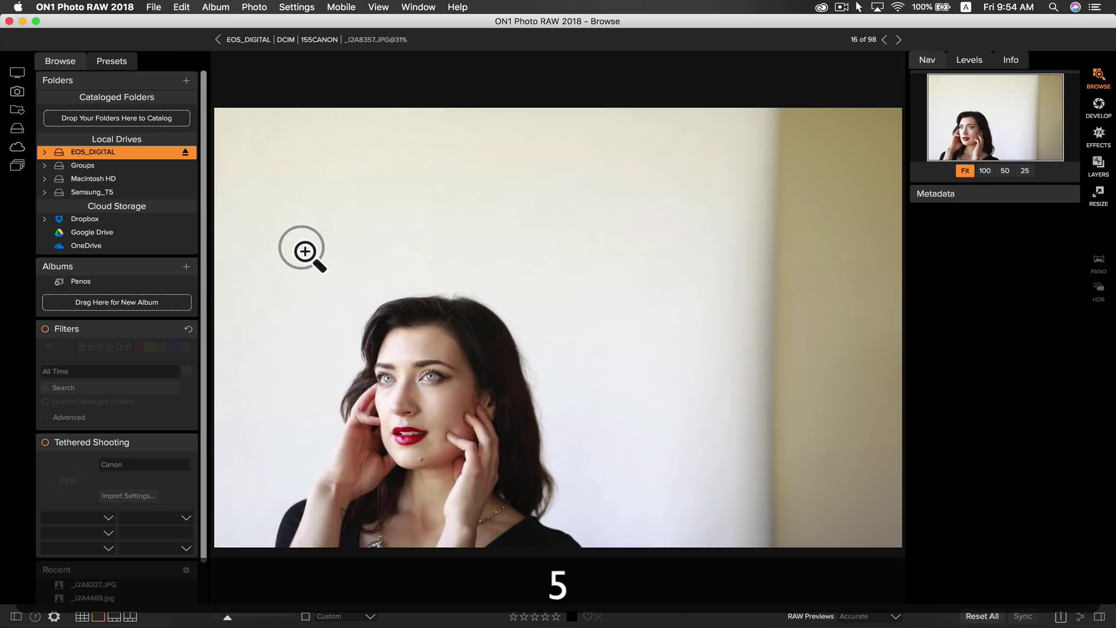
pyautogui.press('5')
pyautogui.press('5')
pyautogui.press('5')
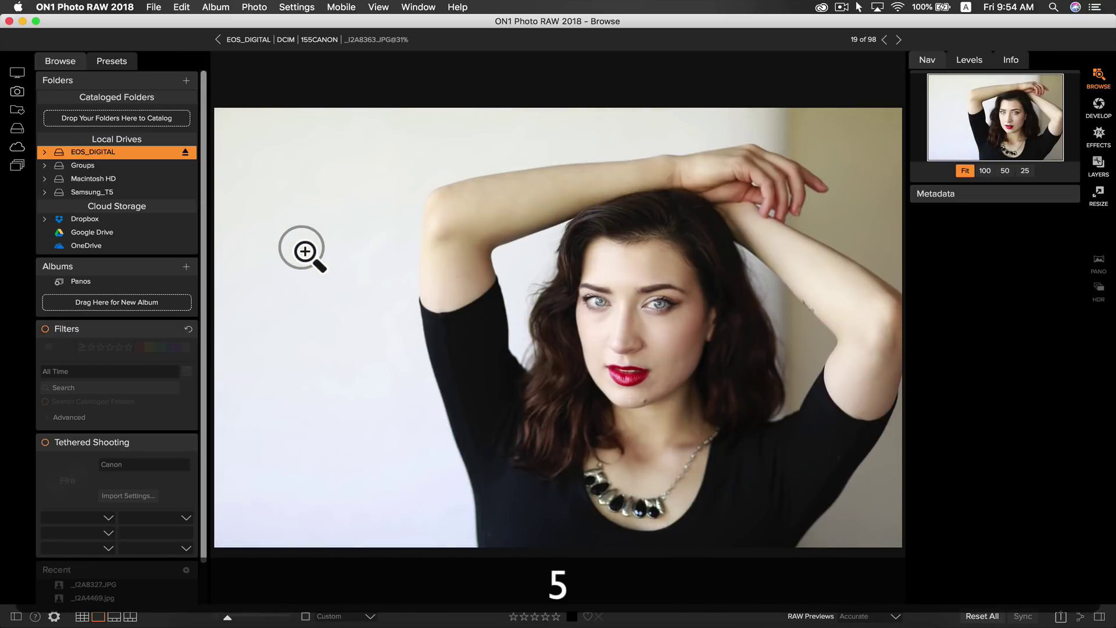
pyautogui.press('5')
pyautogui.press('5')
pyautogui.press('5')
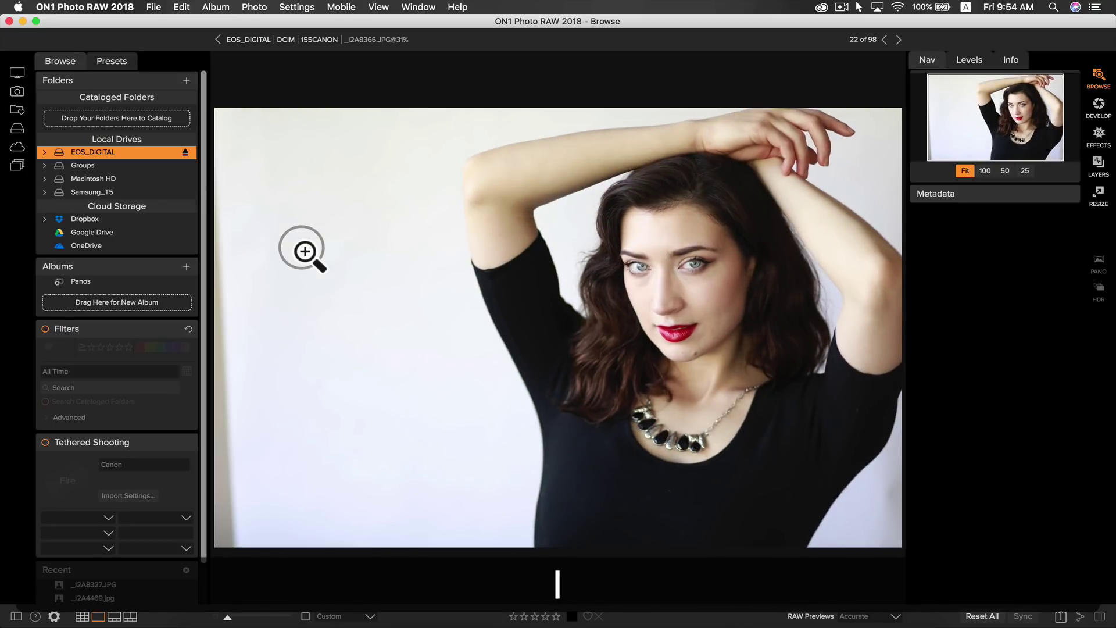
# Sort the photos by Rating in descending order
pyautogui.click(349, 615)
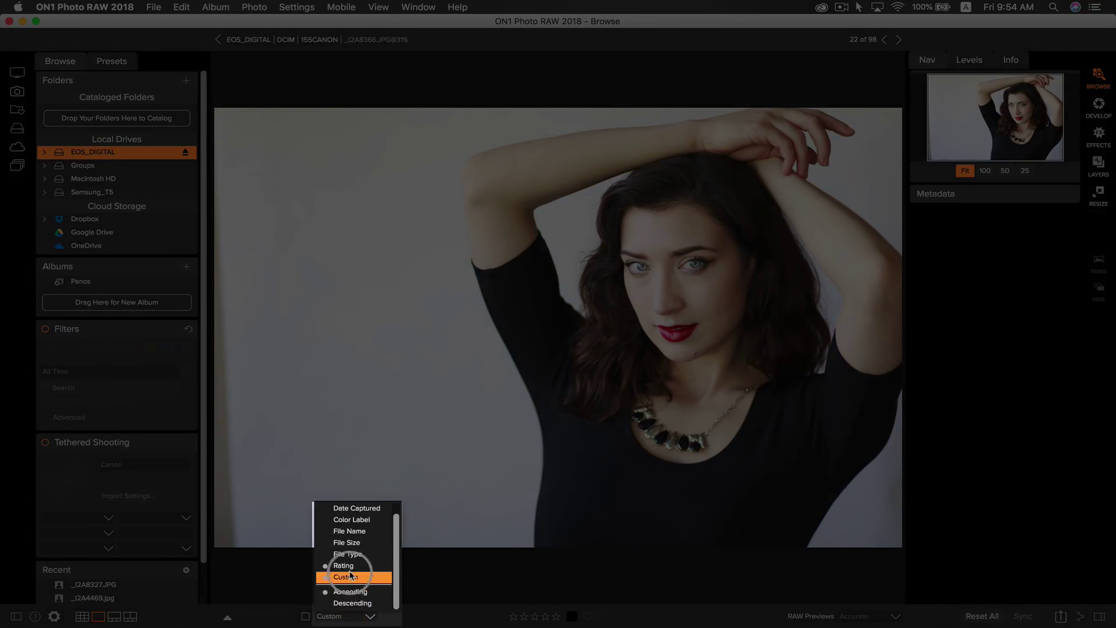
pyautogui.click(349, 567)
pyautogui.click(352, 616)
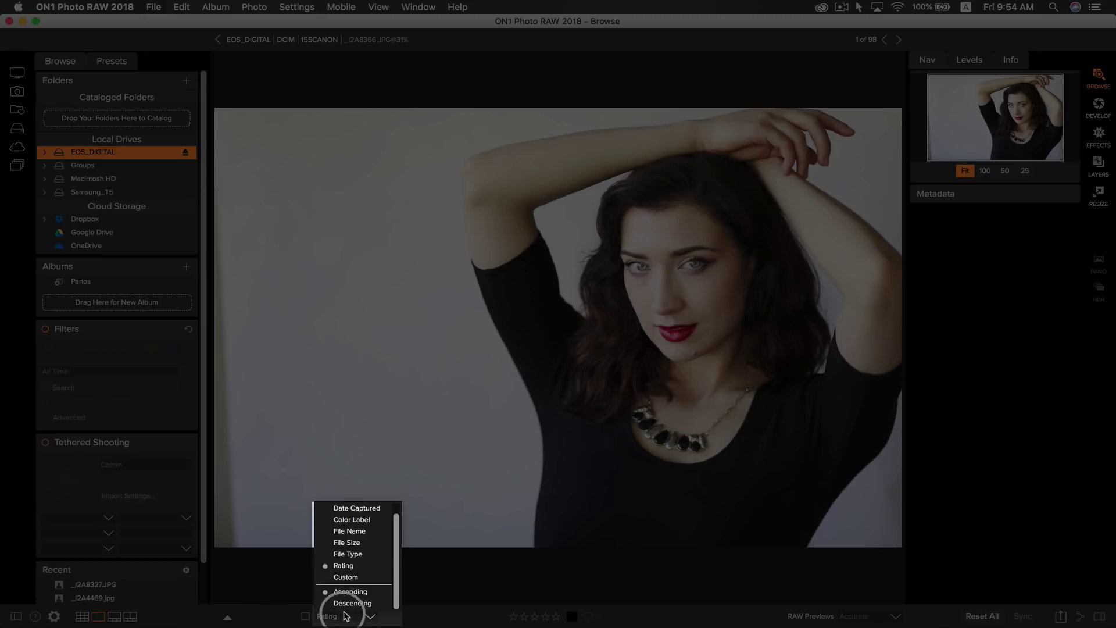
pyautogui.click(348, 603)
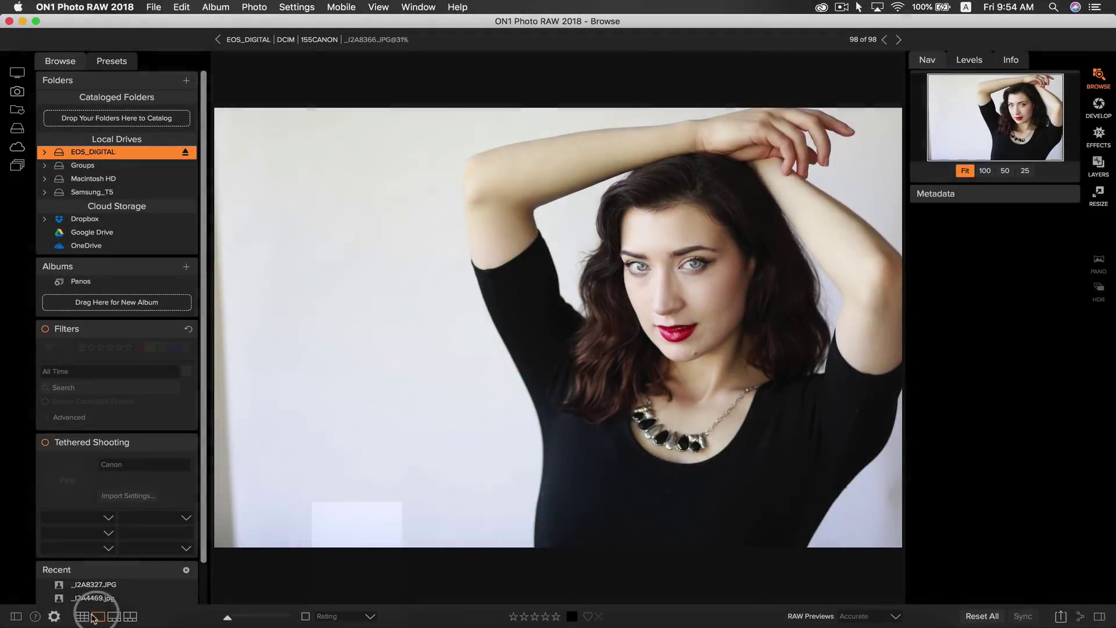
# In Grid view, select _I2A8324, _I2A8322, _I2A8319 and _I2A8317
pyautogui.click(82, 616)
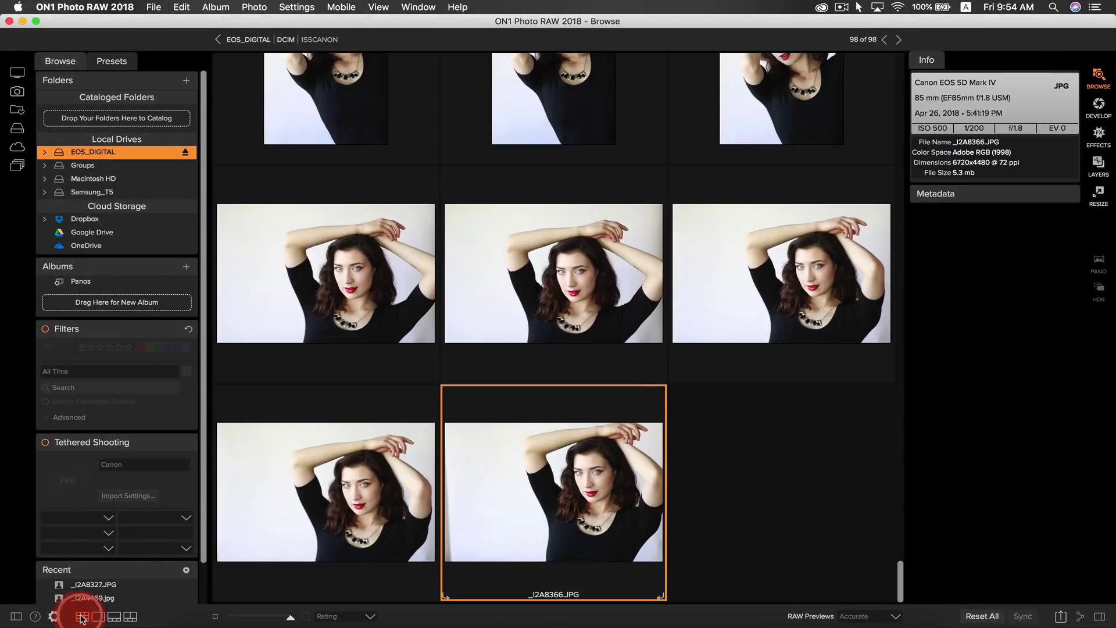
pyautogui.scroll(20, 705, 357)
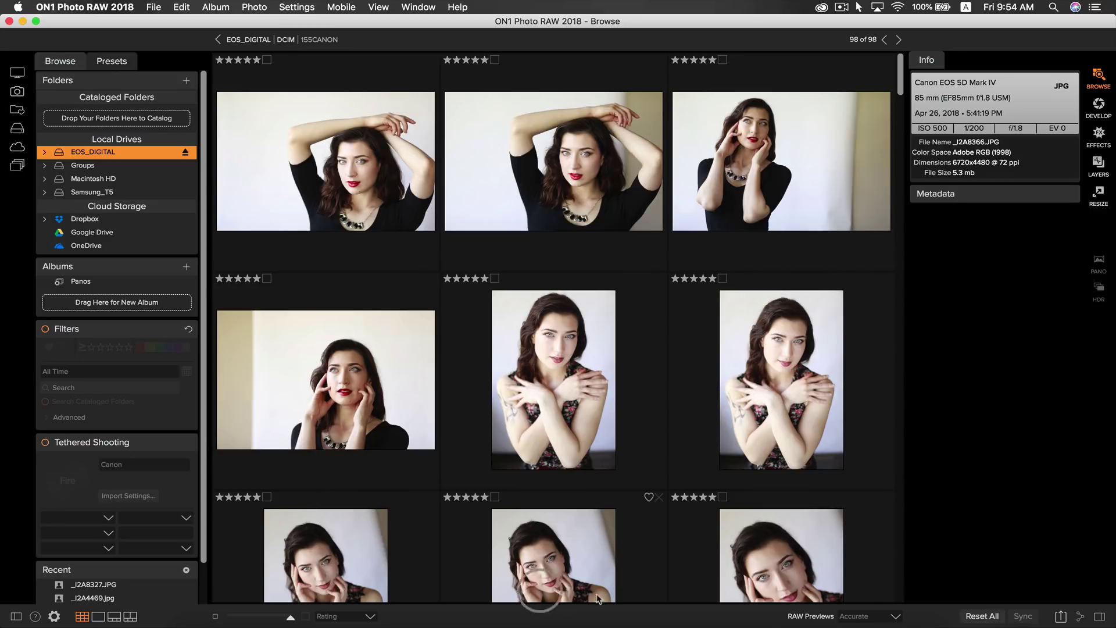
pyautogui.scroll(-3, 638, 424)
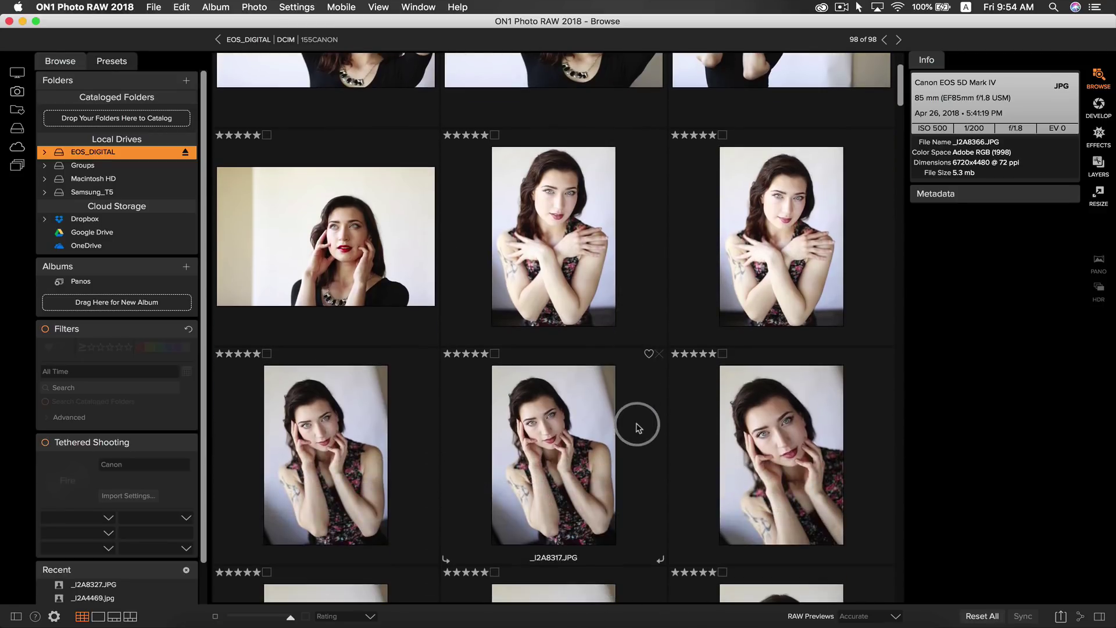
pyautogui.click(578, 253)
pyautogui.keyDown('shift'); pyautogui.click(560, 420); pyautogui.keyUp('shift')
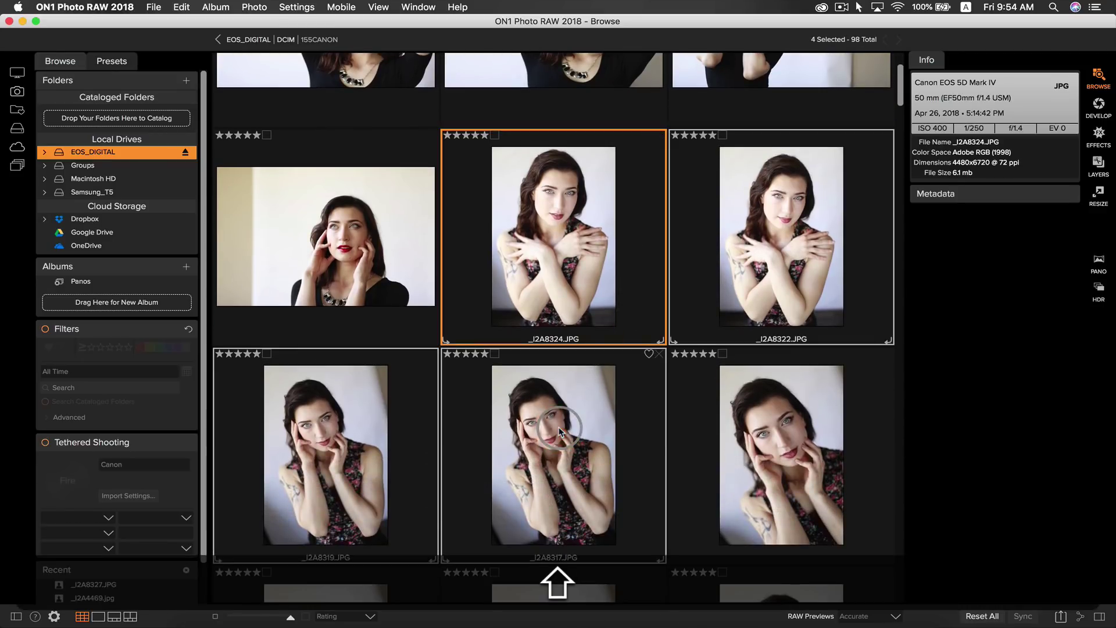
# Compare the four portraits side by side, zoomed in and panned to the eyes
pyautogui.click(131, 616)
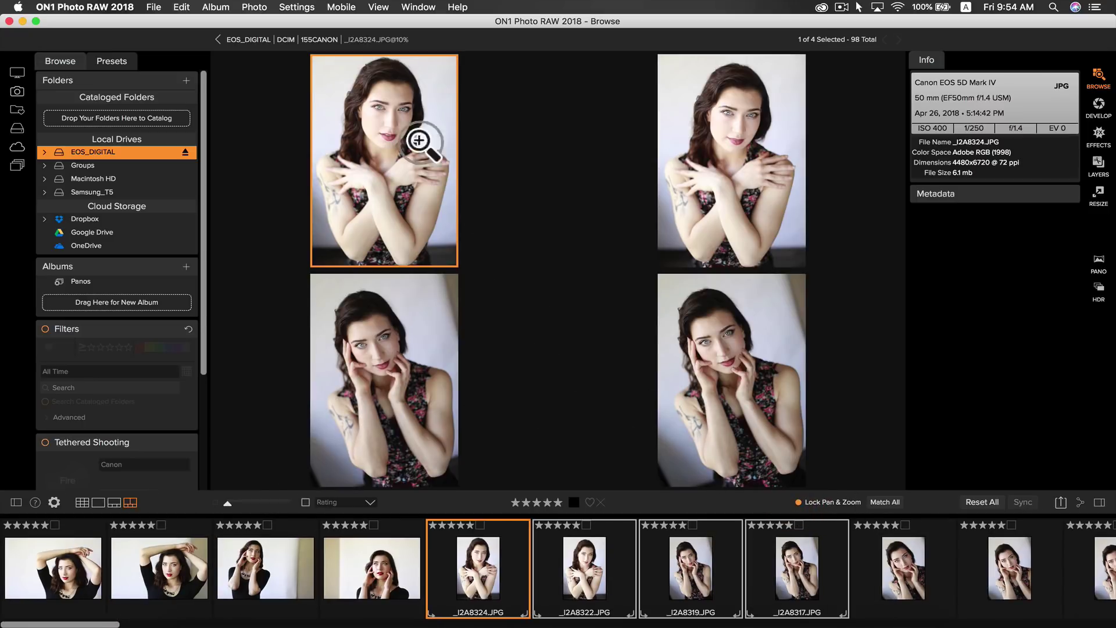
pyautogui.click(383, 111)
pyautogui.moveTo(384, 119); pyautogui.dragTo(388, 137)
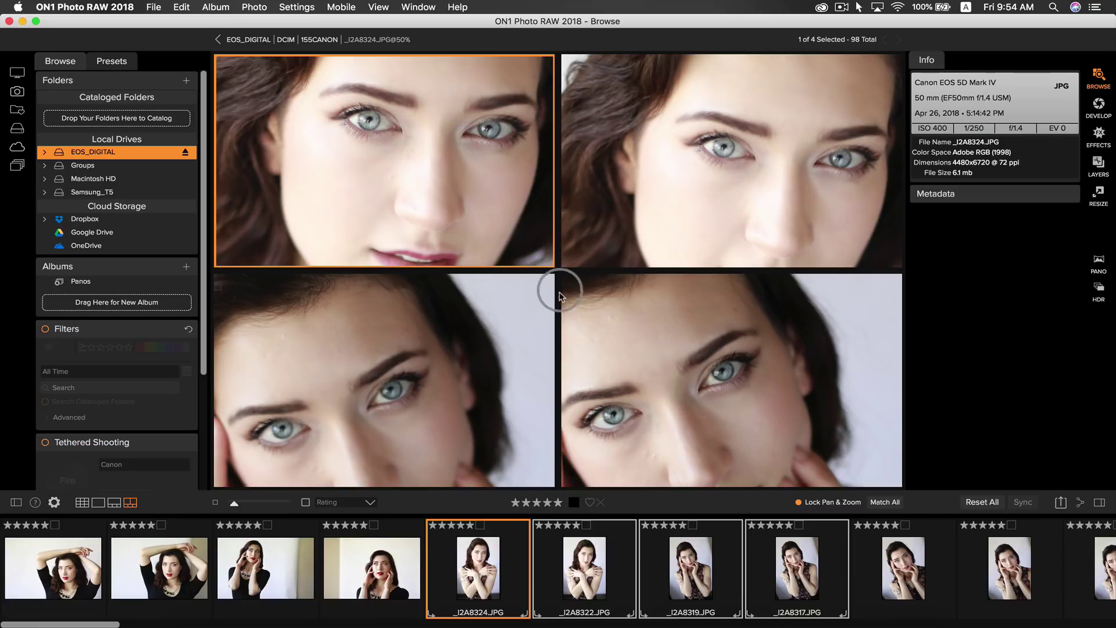
# Zoom back out and drop _I2A8317 and _I2A8324 from the comparison
pyautogui.click(755, 134)
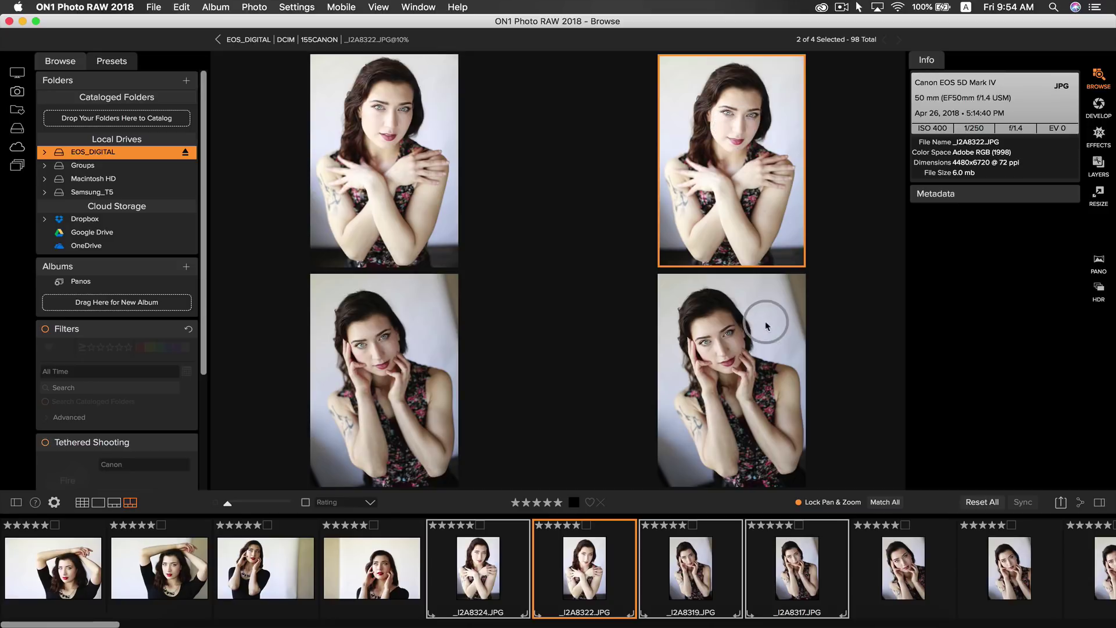
pyautogui.click(766, 326)
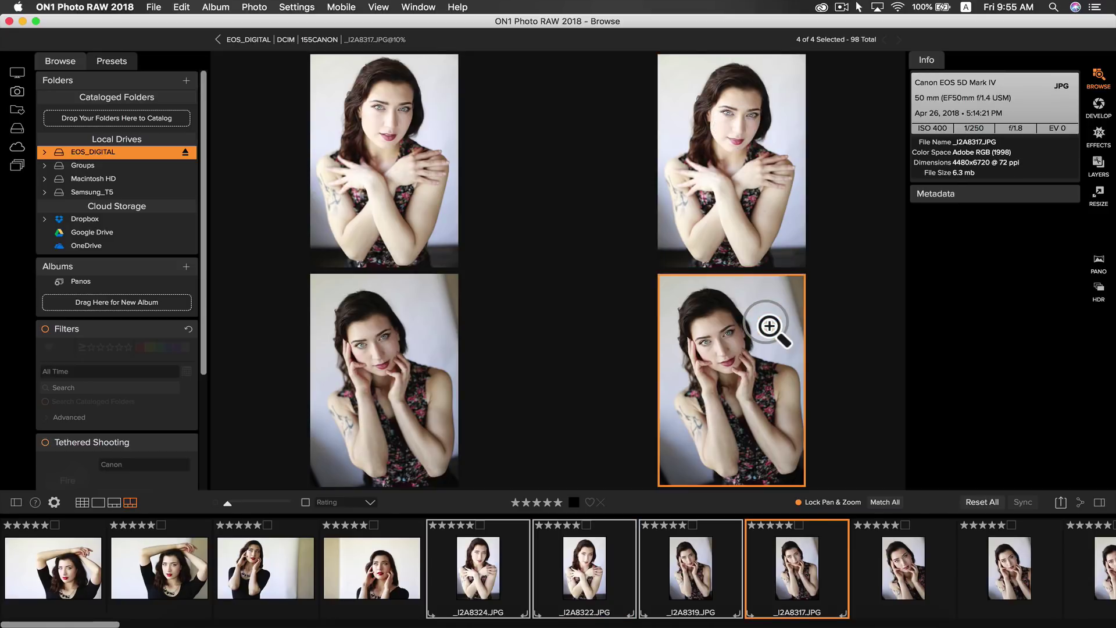
pyautogui.keyDown('super'); pyautogui.click(770, 326); pyautogui.keyUp('super')
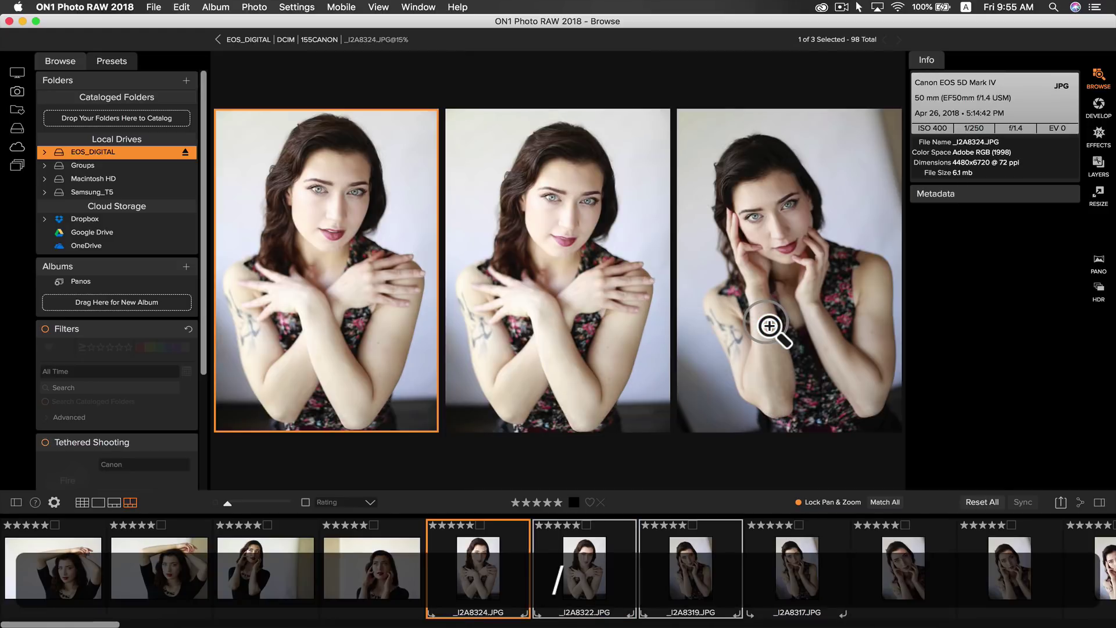
pyautogui.keyDown('super'); pyautogui.click(769, 325); pyautogui.keyUp('super')
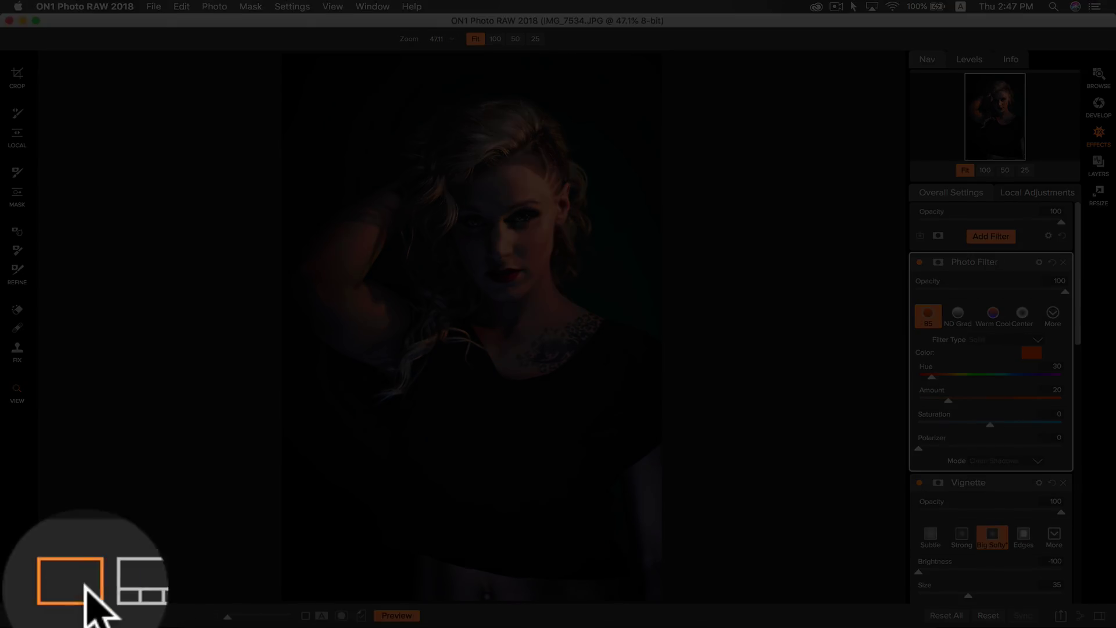
# Select all filmstrip photos and sync IMG_7534's Photo Filter and Vignette settings to them
pyautogui.click(98, 616)
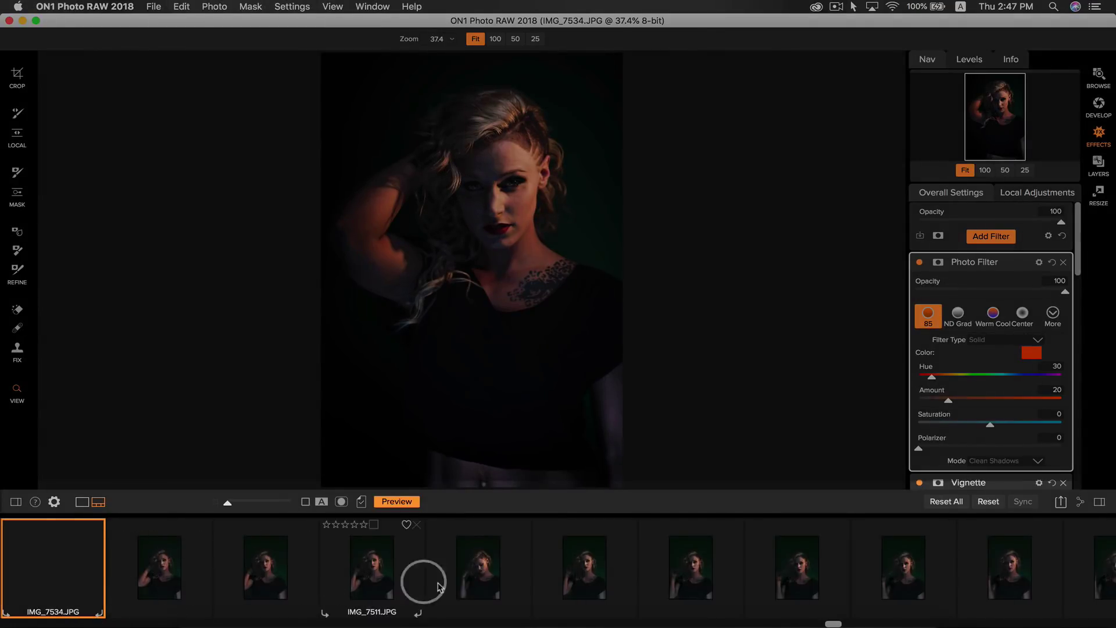
pyautogui.keyDown('shift'); pyautogui.click(1023, 575); pyautogui.keyUp('shift')
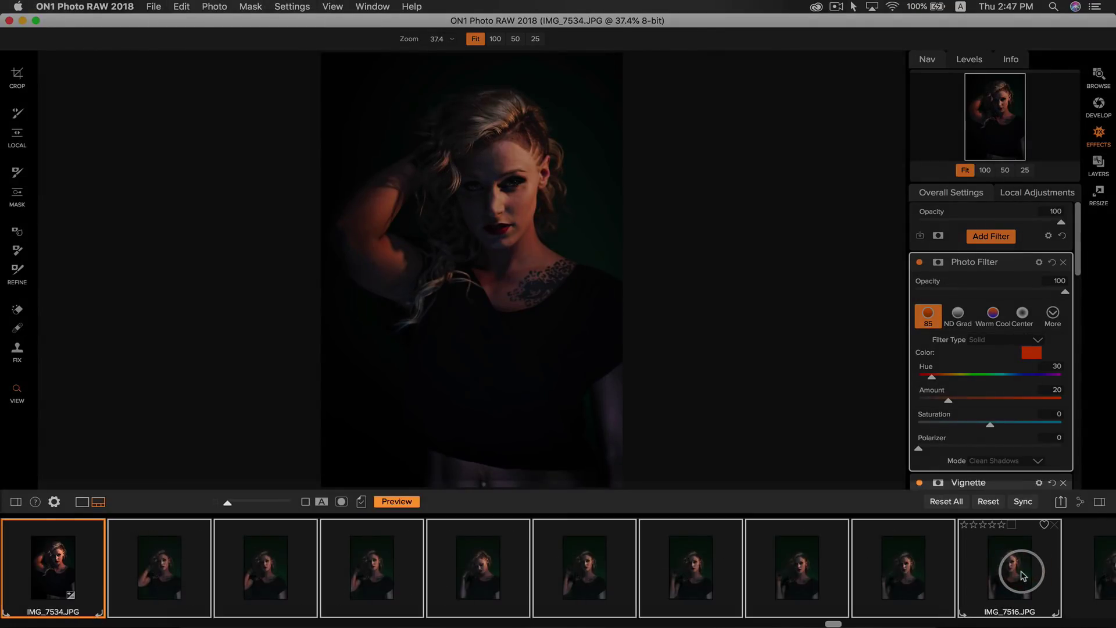
pyautogui.click(1023, 501)
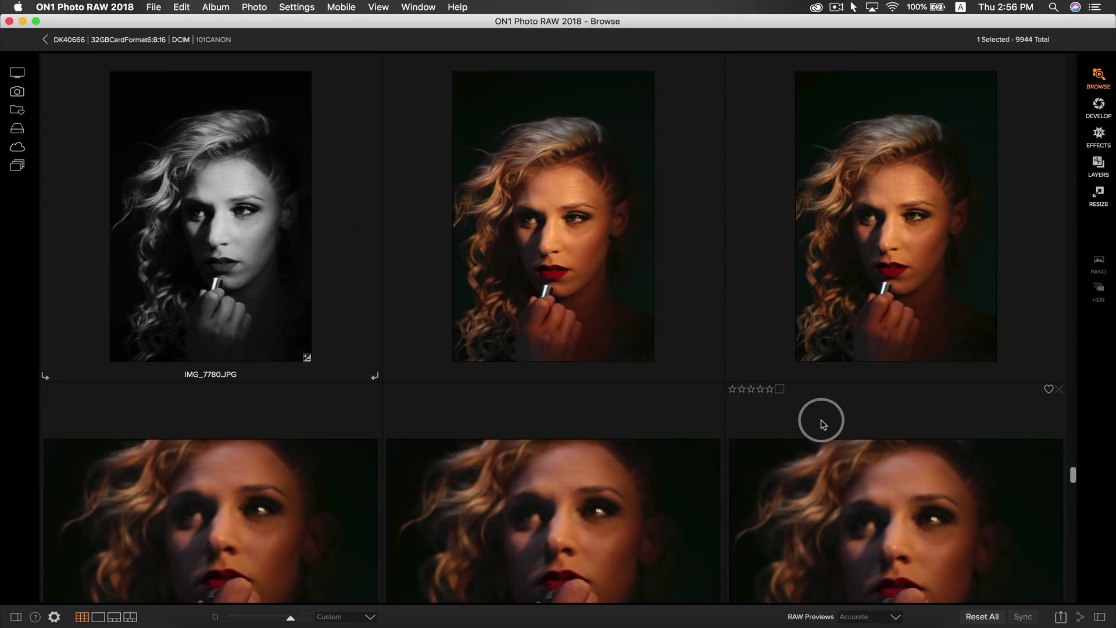
# Copy the black-and-white IMG_7780's editing settings
pyautogui.click(259, 265)
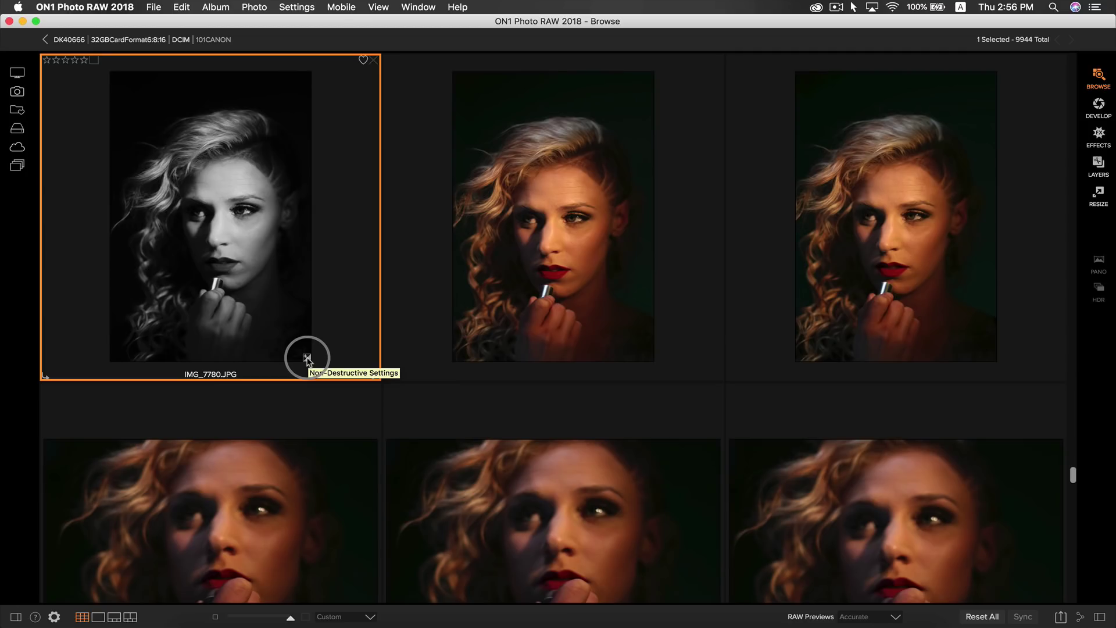
pyautogui.click(297, 7)
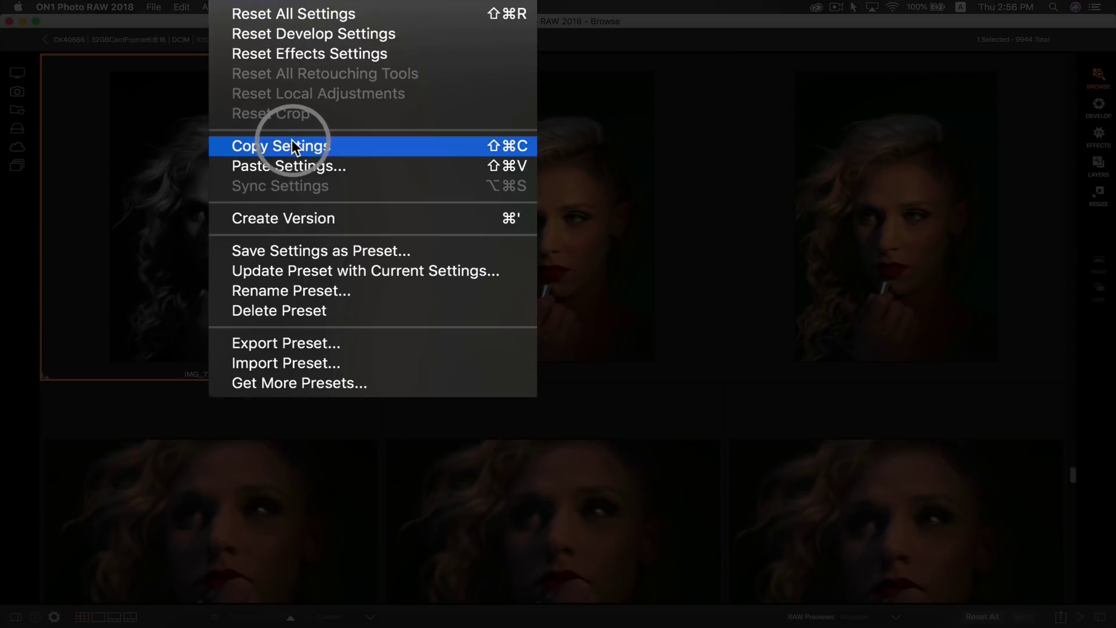
pyautogui.click(300, 112)
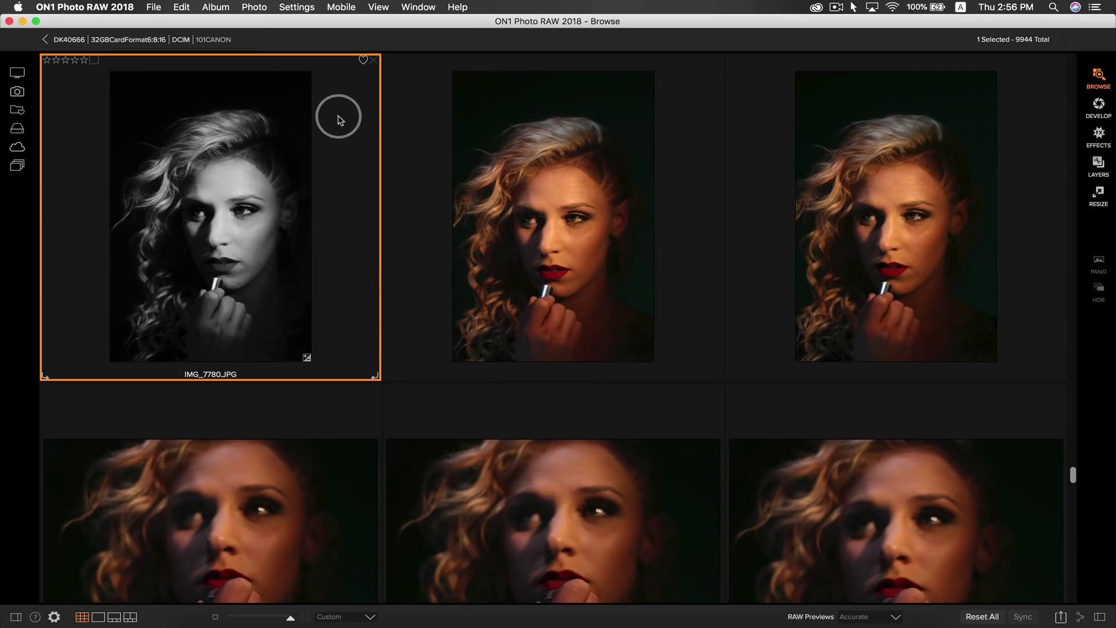
pyautogui.press('shift+super+c')
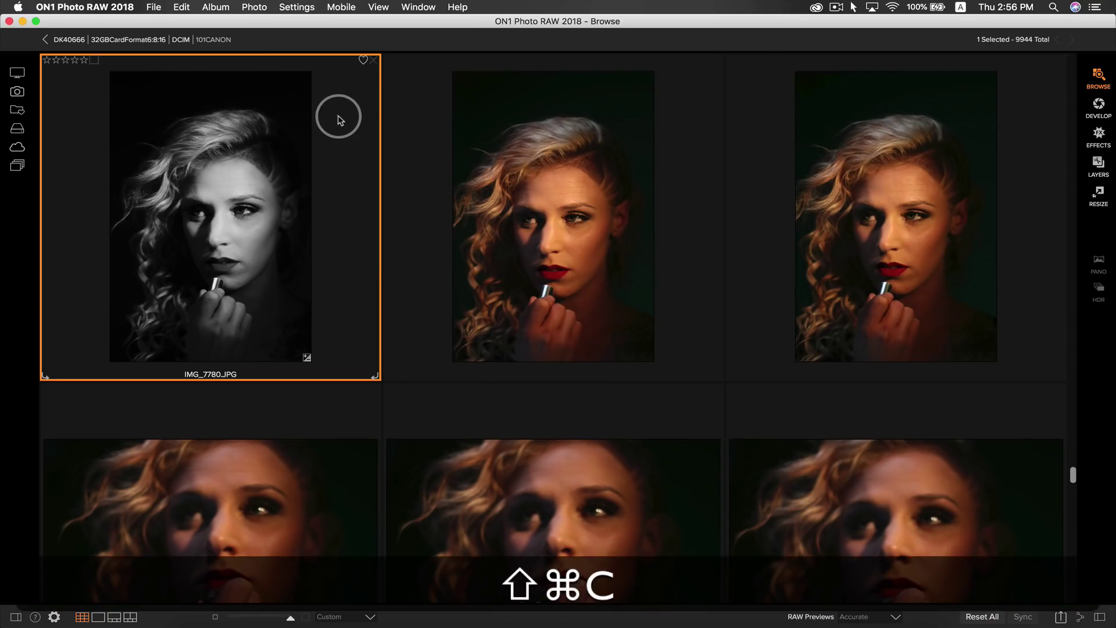
# Paste those settings onto all six selected portrait thumbnails
pyautogui.keyDown('shift'); pyautogui.click(800, 480); pyautogui.keyUp('shift')
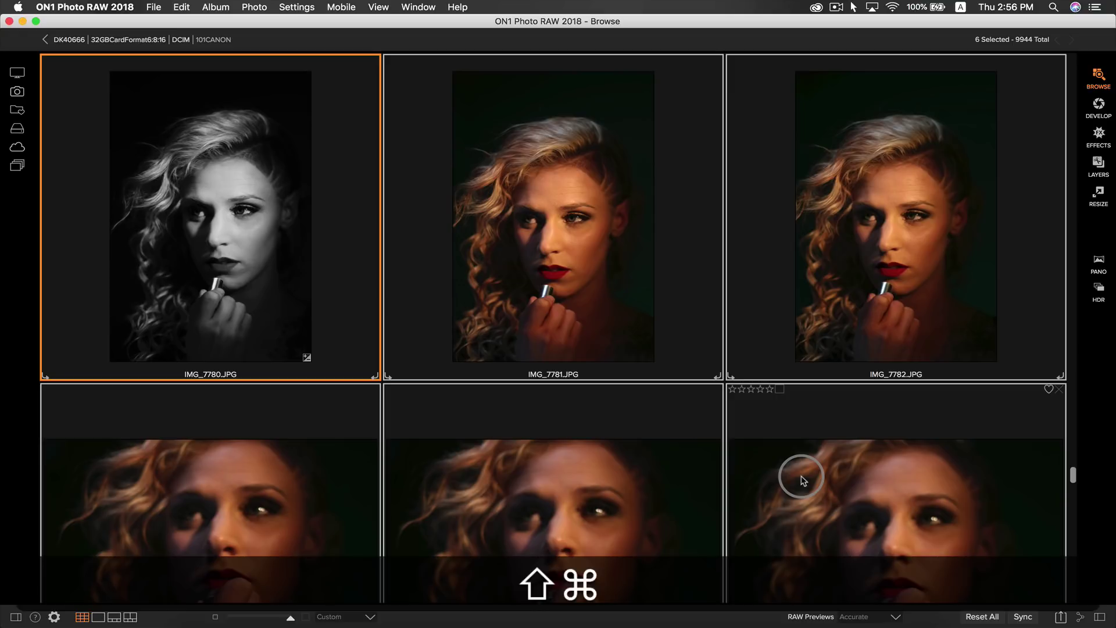
pyautogui.press('shift+super+v')
pyautogui.press('Return')
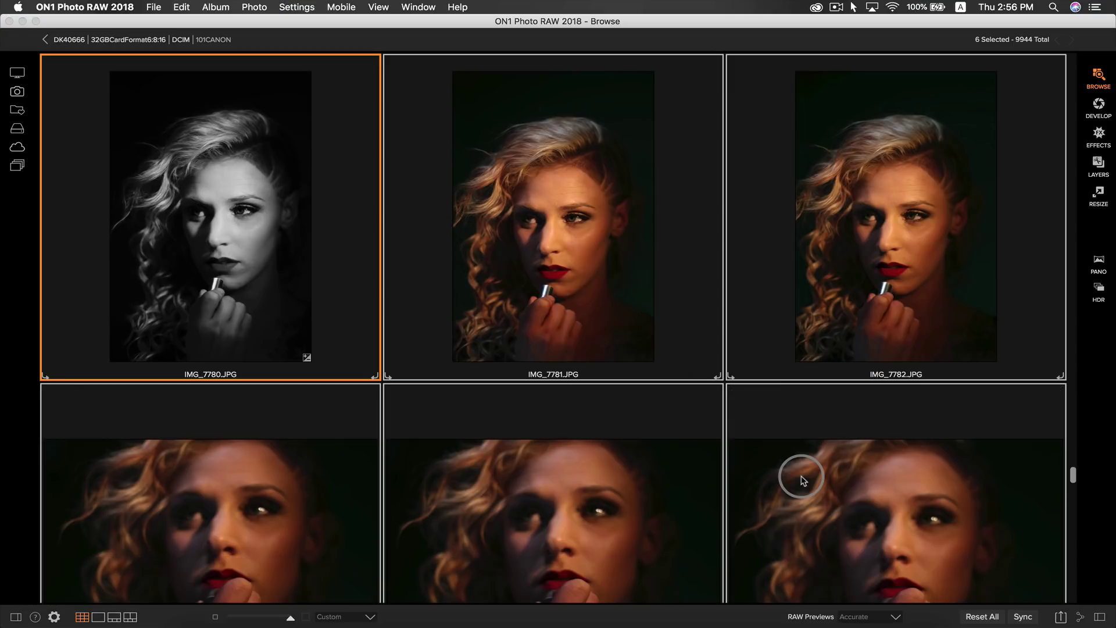
pyautogui.click(304, 8)
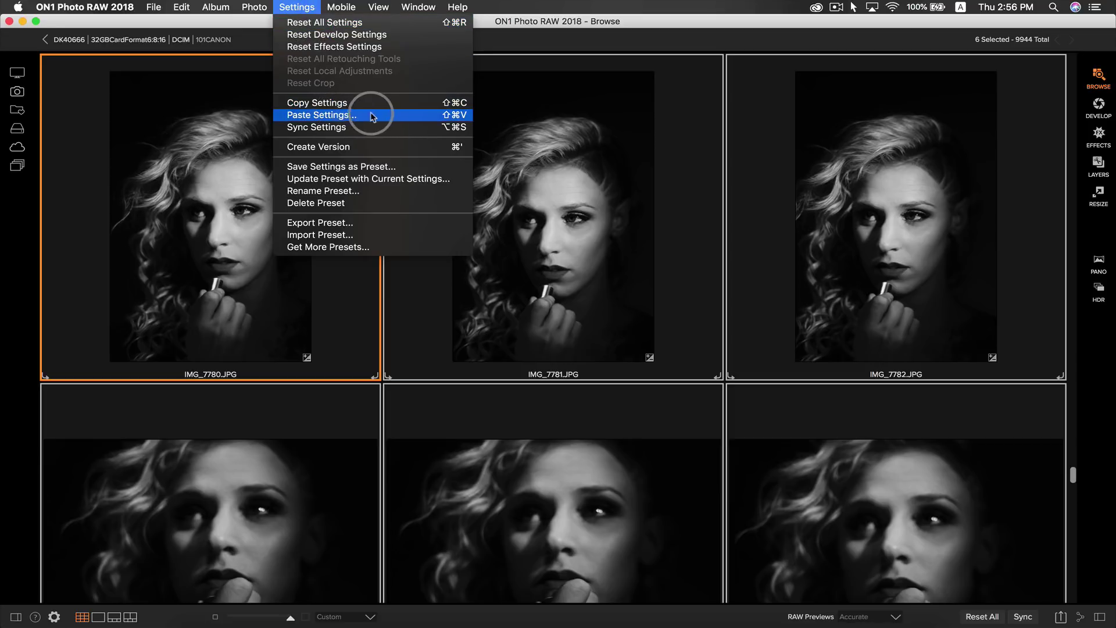
pyautogui.click(867, 182)
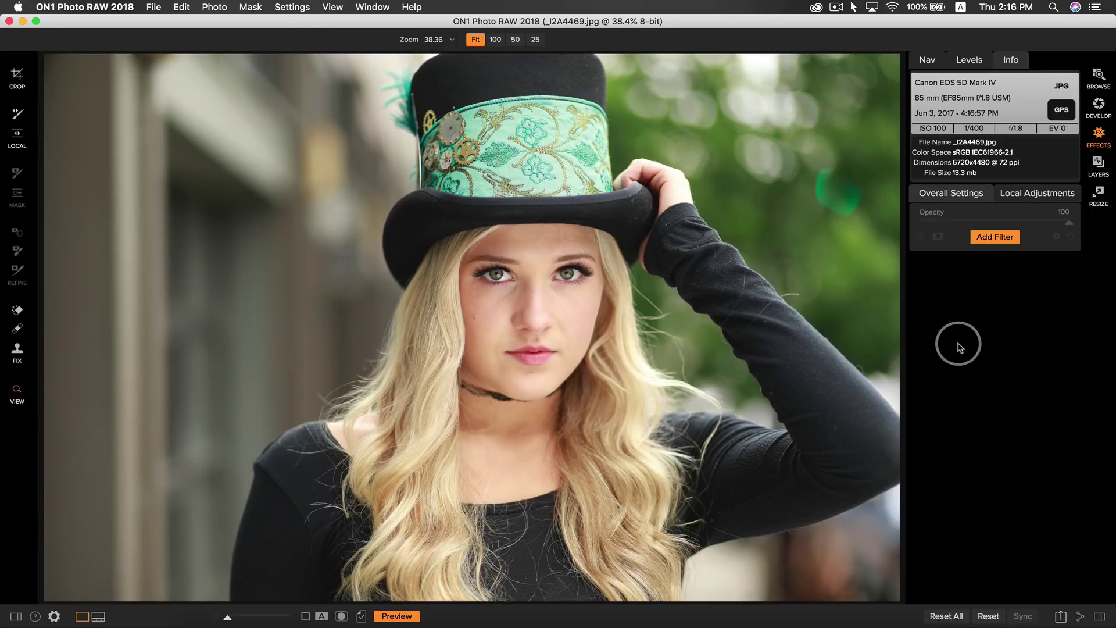
# At 100% zoom, brush a Magic Eye Fixer local adjustment onto the iris with a size-90 brush
pyautogui.click(536, 276)
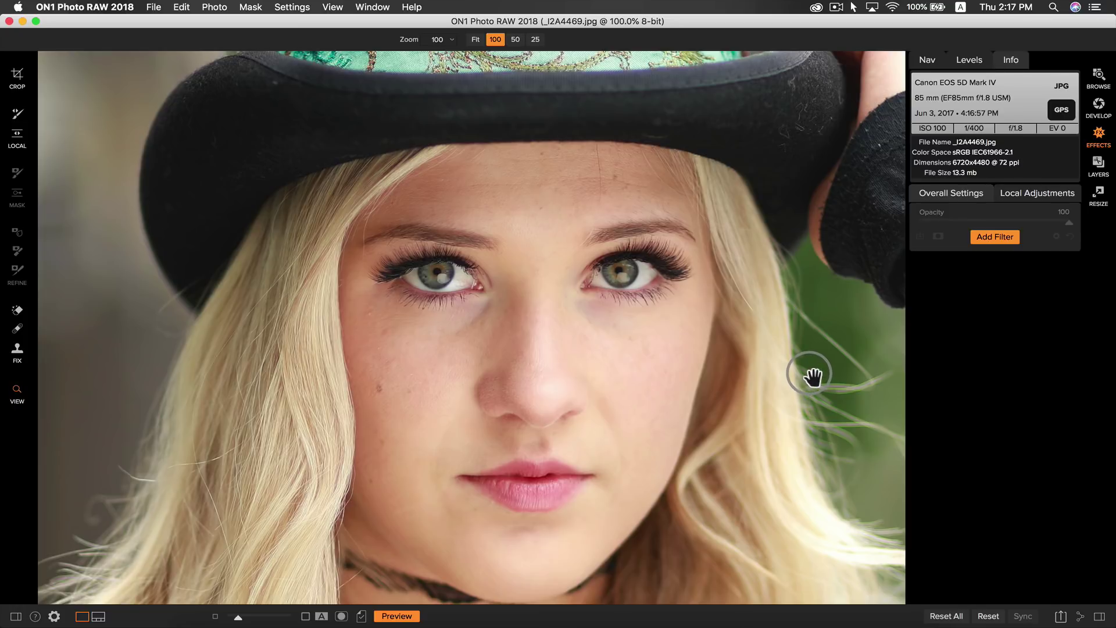
pyautogui.click(1039, 194)
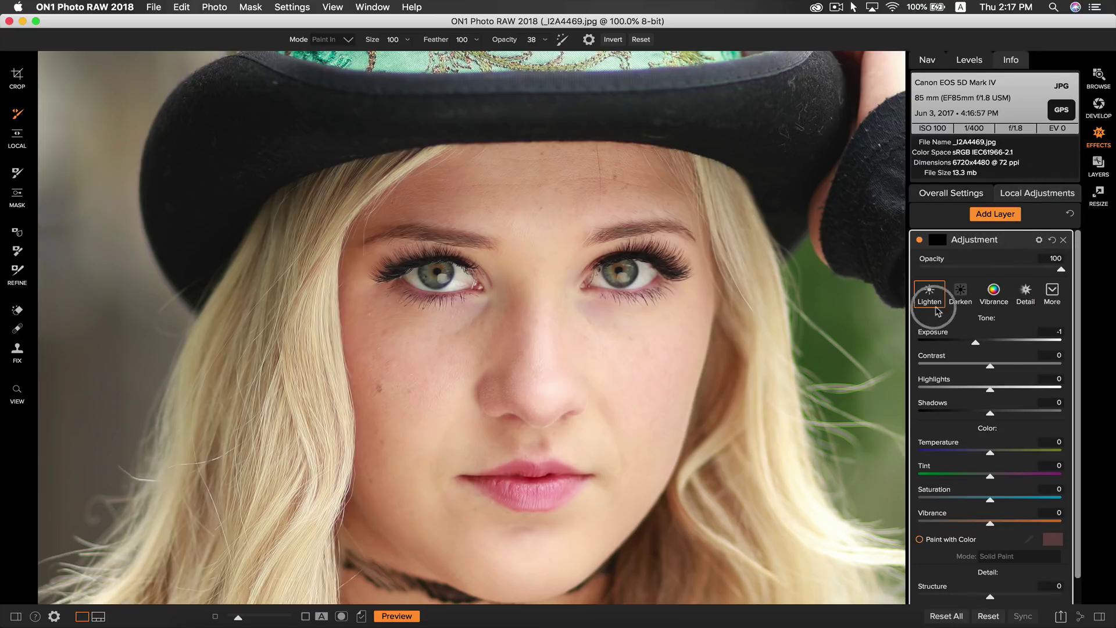
pyautogui.click(1041, 306)
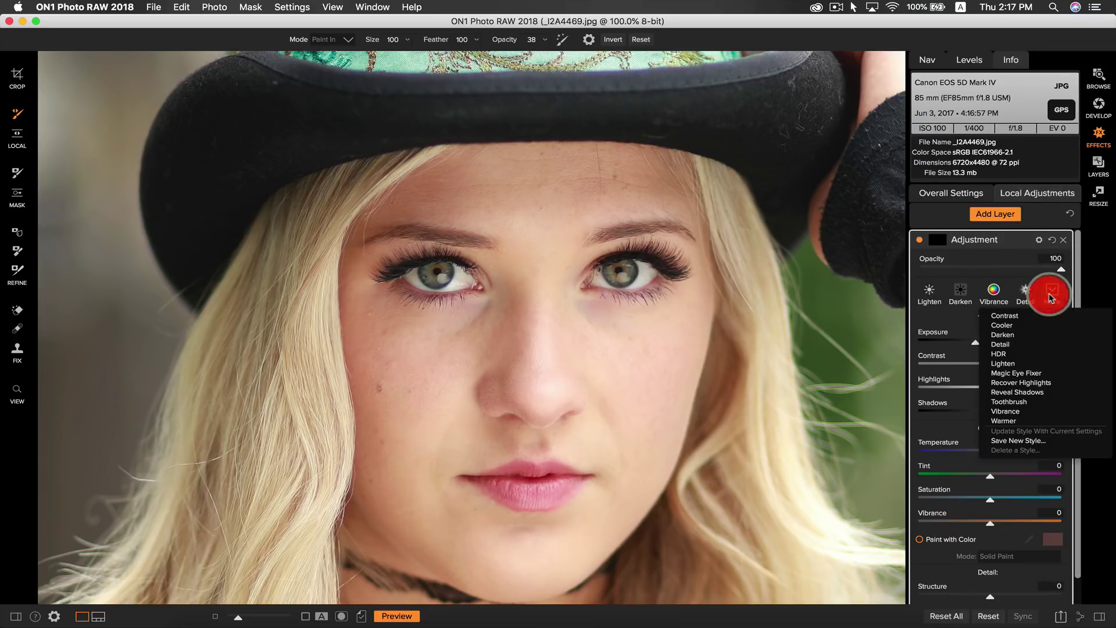
pyautogui.click(1038, 374)
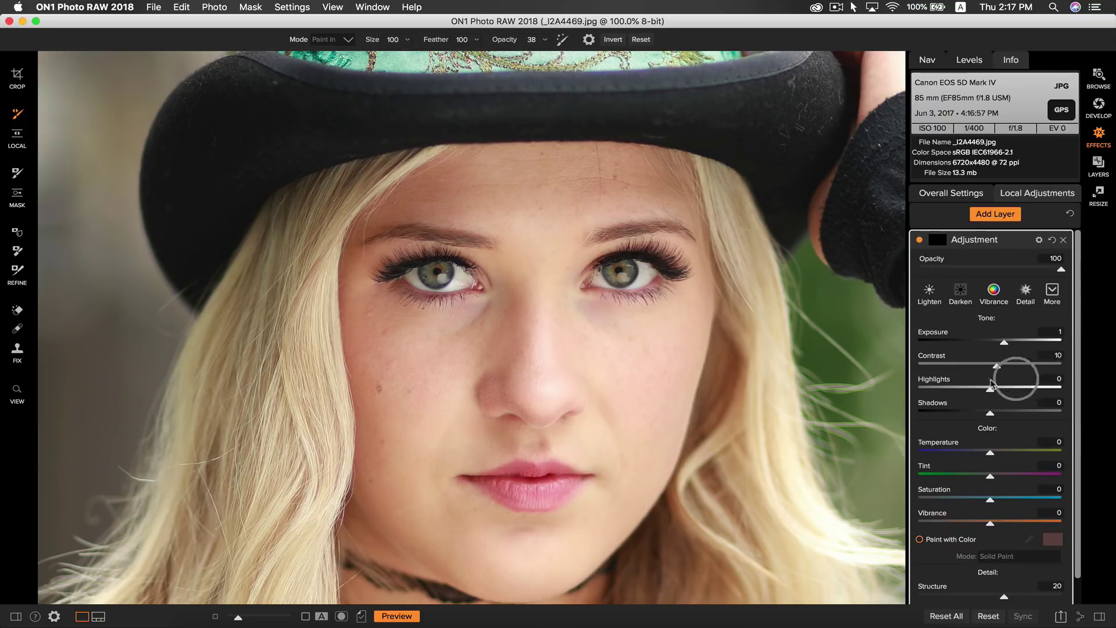
pyautogui.press('[')
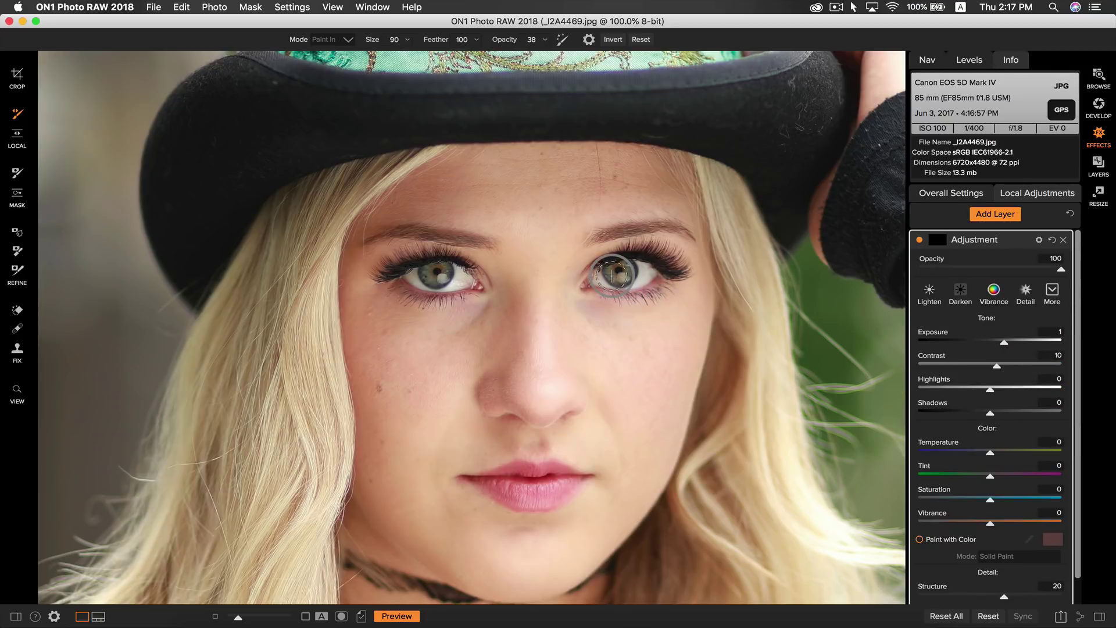
pyautogui.moveTo(611, 274)
pyautogui.mouseDown()
pyautogui.moveTo(641, 273)
pyautogui.moveTo(608, 274)
pyautogui.mouseUp()
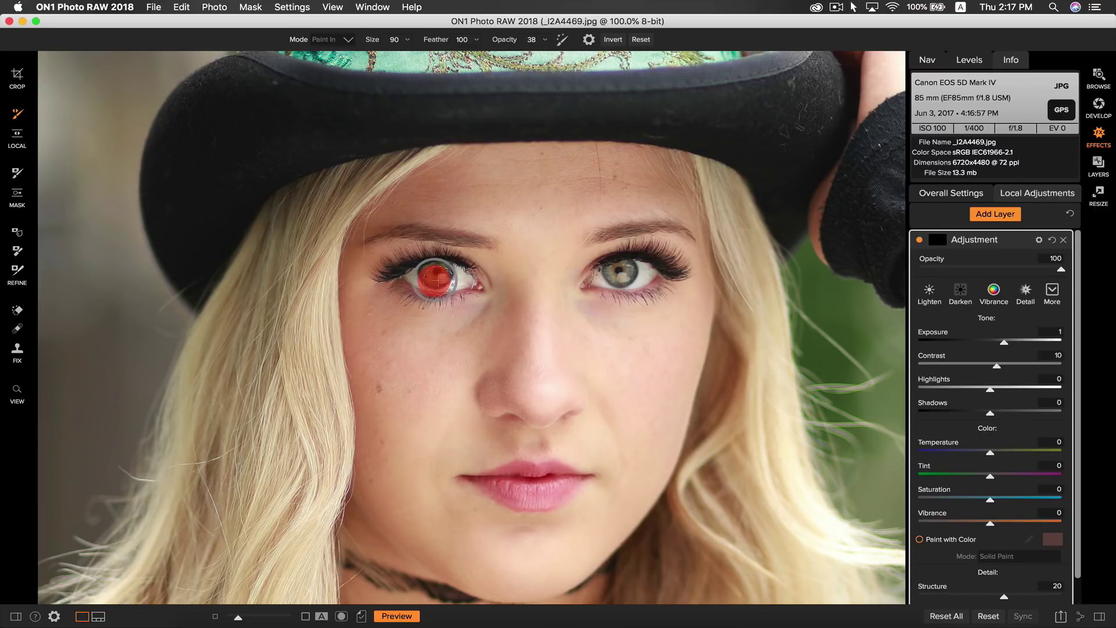
# Zoom to fit and lower the eye layer opacity to 39, comparing before and after
pyautogui.press('z')
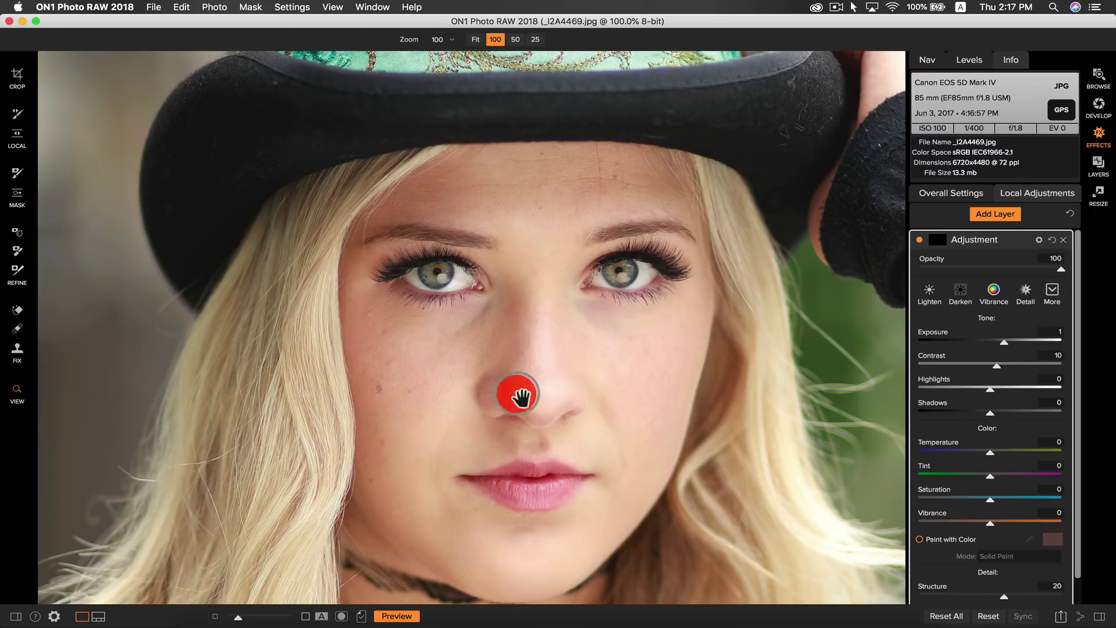
pyautogui.click(517, 395)
pyautogui.click(919, 239)
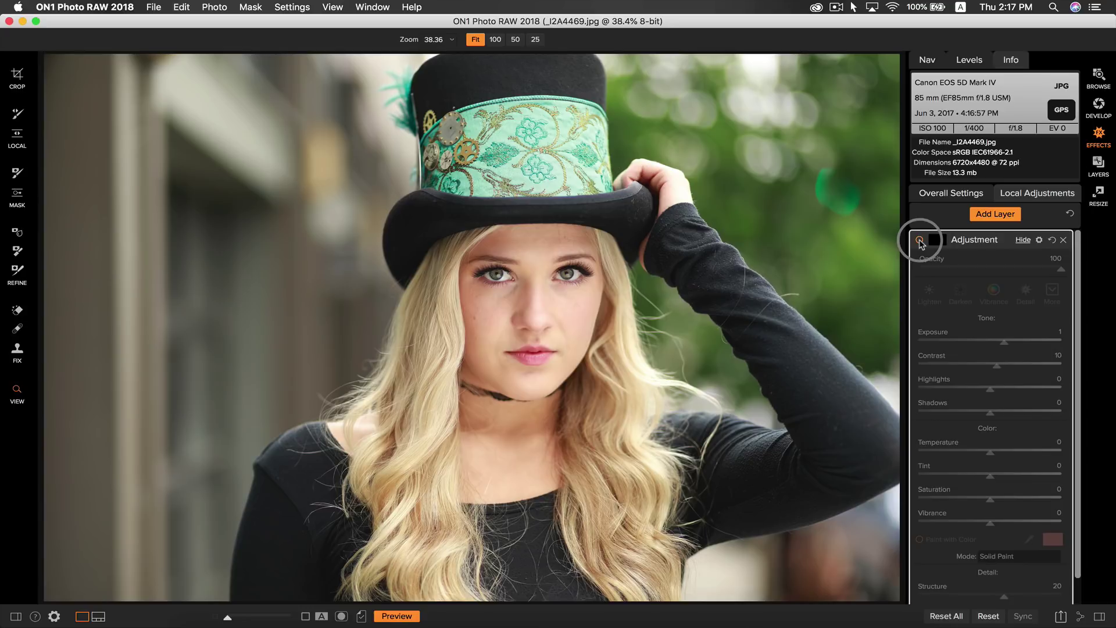
pyautogui.click(919, 239)
pyautogui.click(919, 240)
pyautogui.click(919, 240)
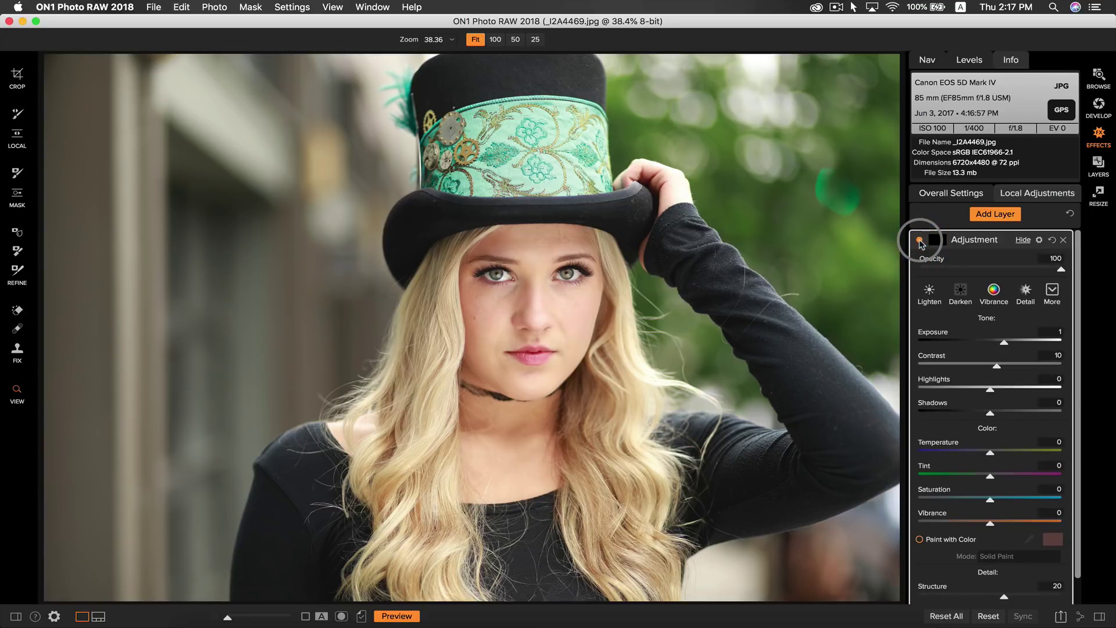
pyautogui.moveTo(1063, 271); pyautogui.dragTo(976, 272)
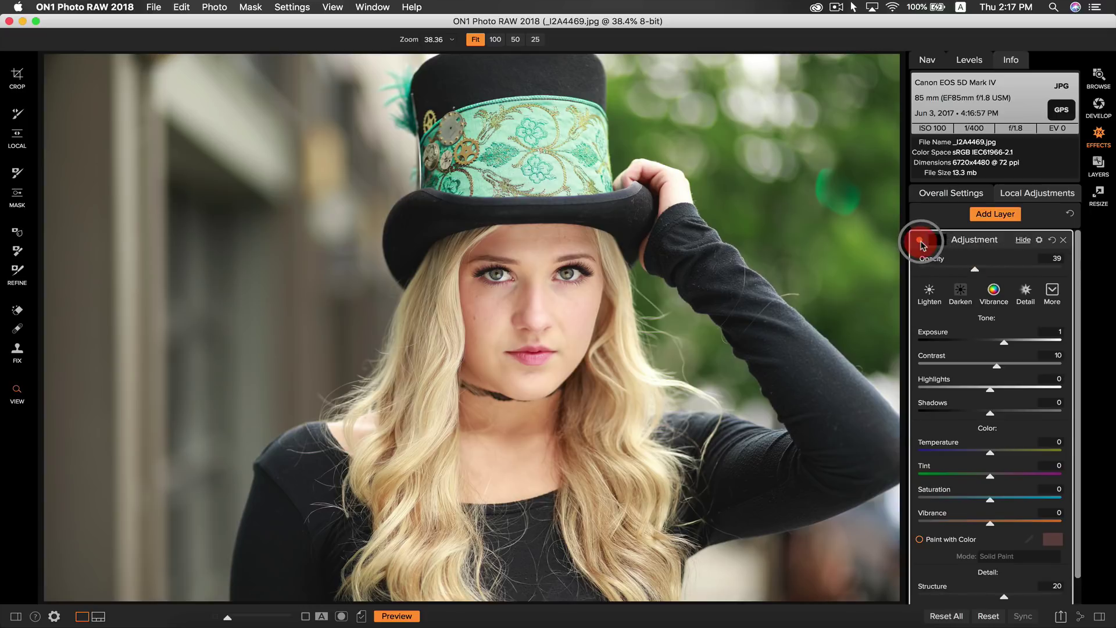
pyautogui.click(920, 241)
pyautogui.click(919, 241)
pyautogui.click(920, 241)
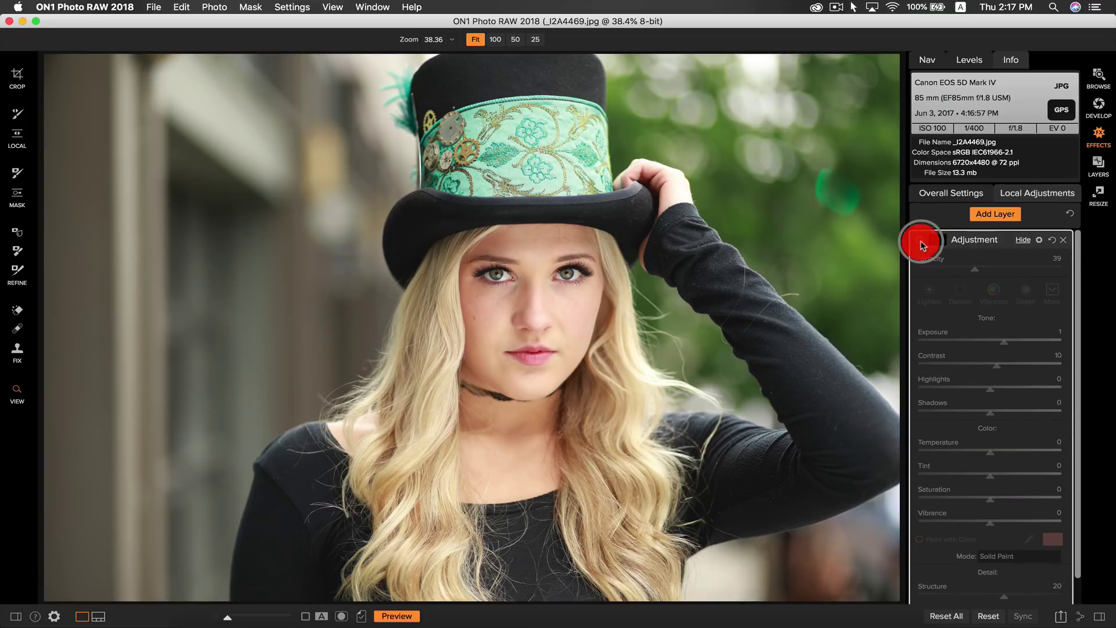
pyautogui.click(920, 241)
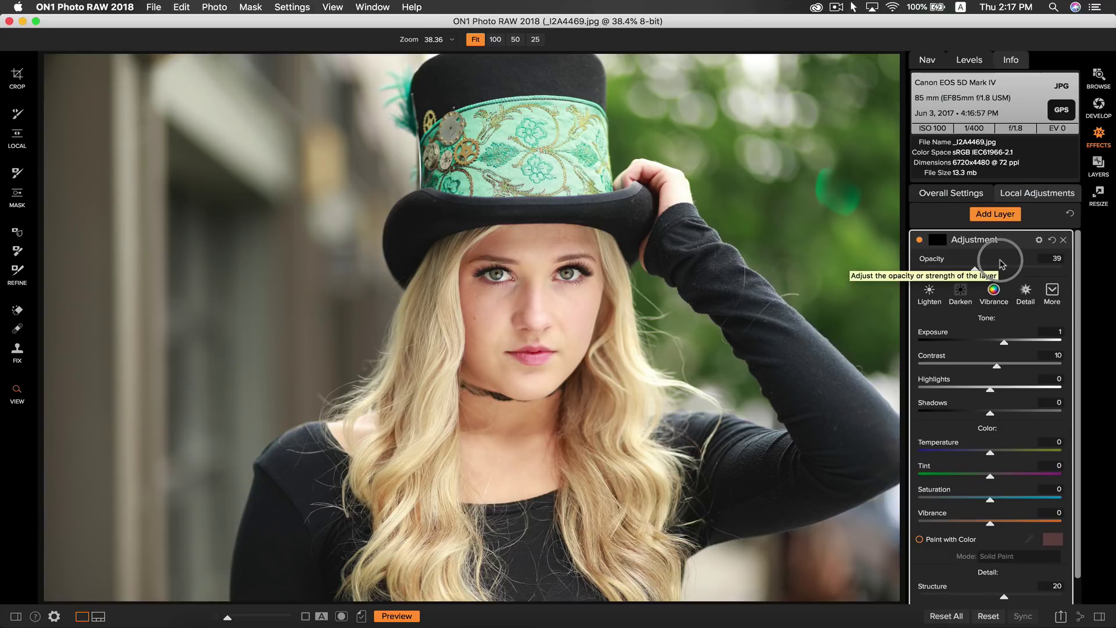
# Add a new local layer painting deep blue with Paint with Color in Replace Color mode
pyautogui.click(1063, 240)
pyautogui.click(994, 214)
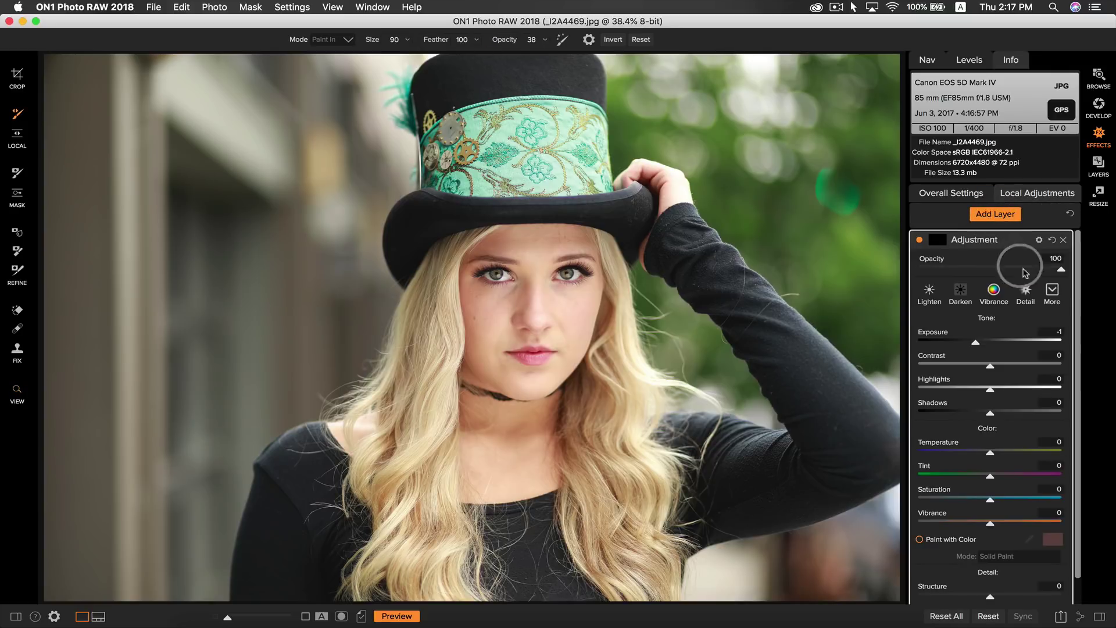
pyautogui.click(950, 295)
pyautogui.click(928, 291)
pyautogui.scroll(-1, 997, 361)
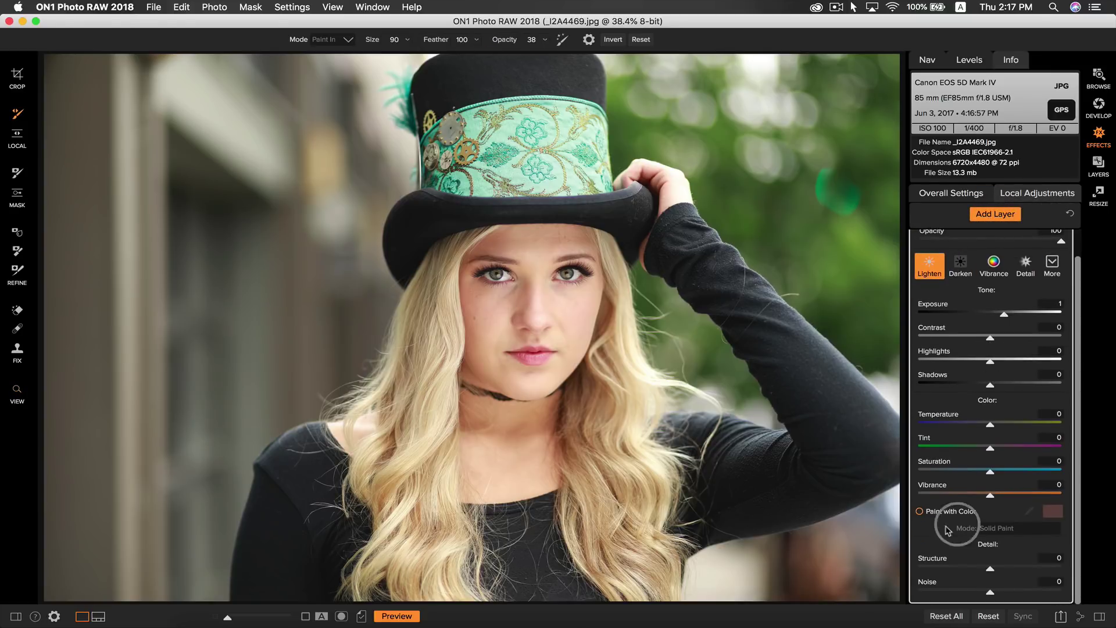
pyautogui.click(920, 512)
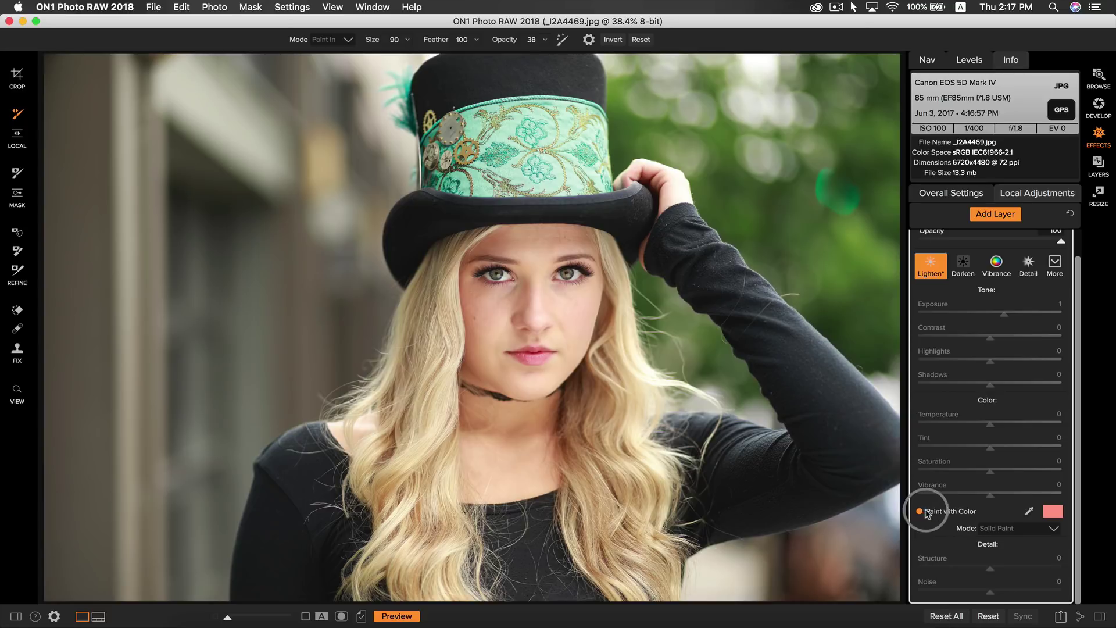
pyautogui.click(1046, 512)
pyautogui.moveTo(132, 313)
pyautogui.mouseDown()
pyautogui.moveTo(97, 327)
pyautogui.moveTo(82, 366)
pyautogui.mouseUp()
pyautogui.click(44, 211)
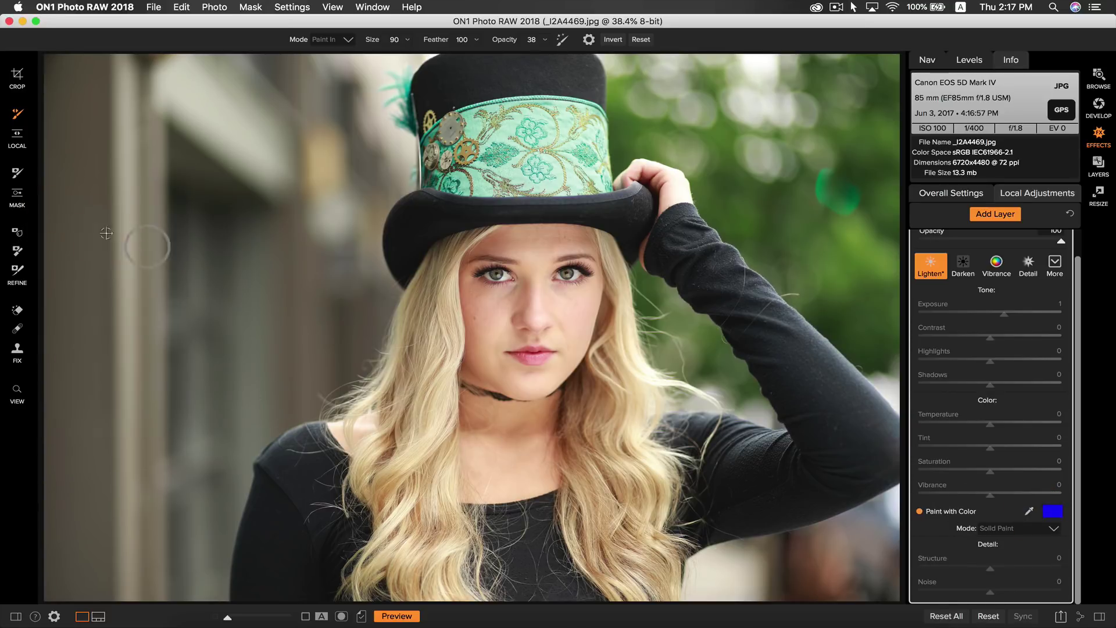
pyautogui.click(1039, 530)
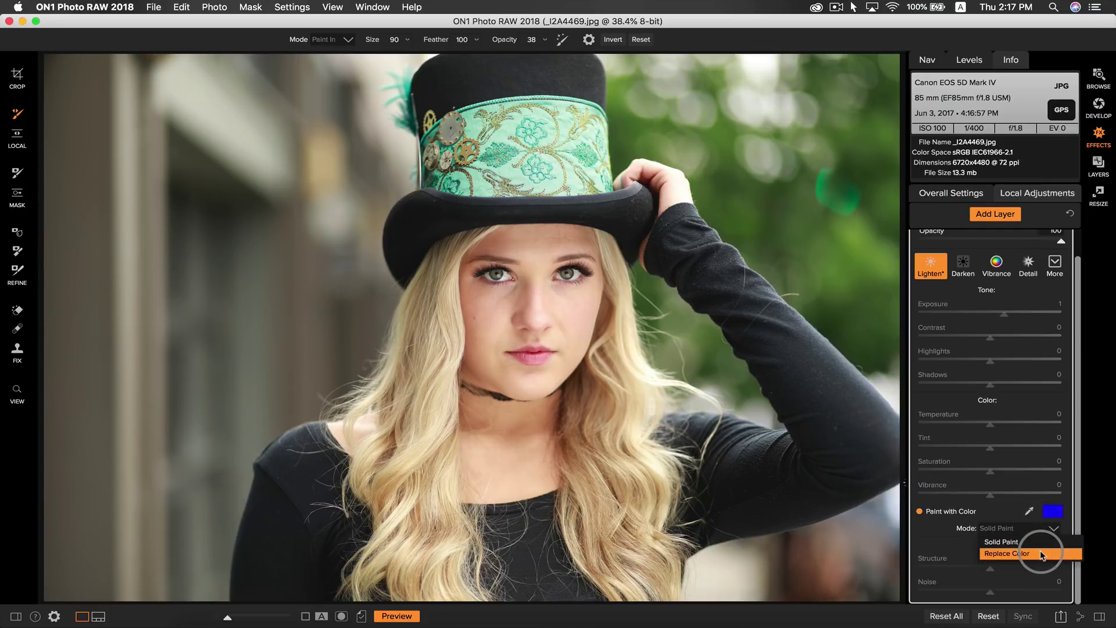
pyautogui.click(1029, 553)
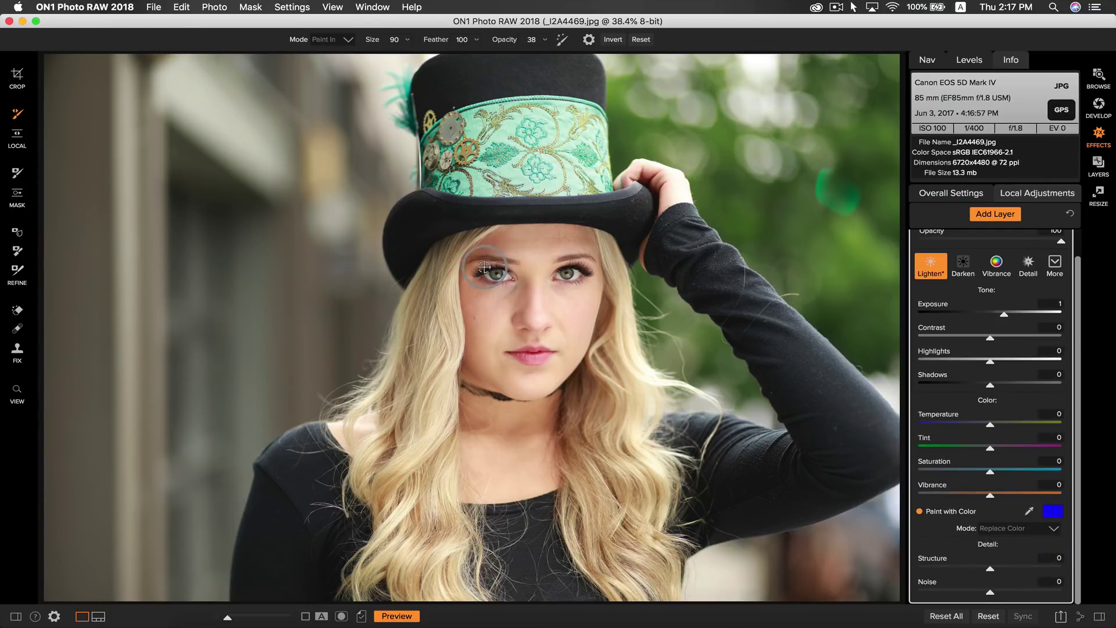
# At 100% zoom, recolour the left and right irises purple-blue, then zoom to fit
pyautogui.press('z')
pyautogui.click(503, 284)
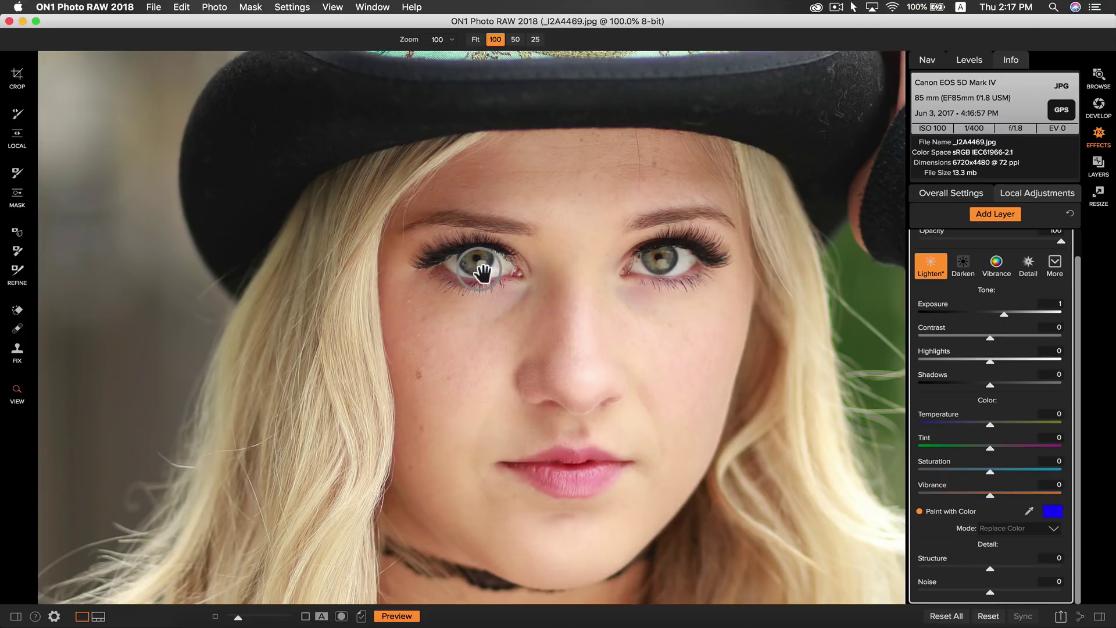
pyautogui.press('b')
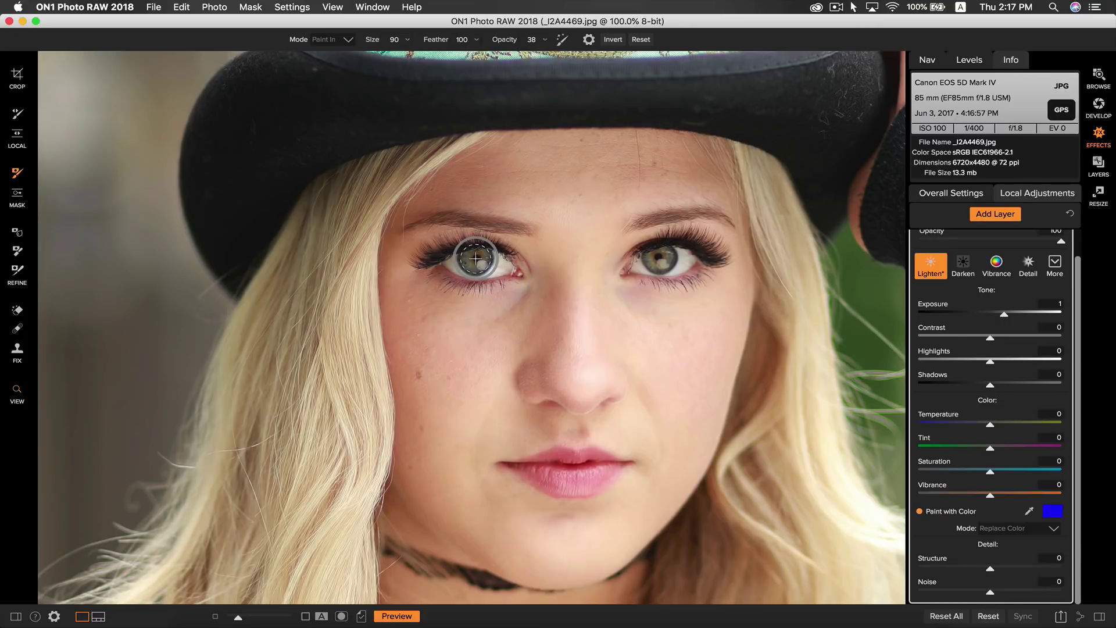
pyautogui.click(476, 258)
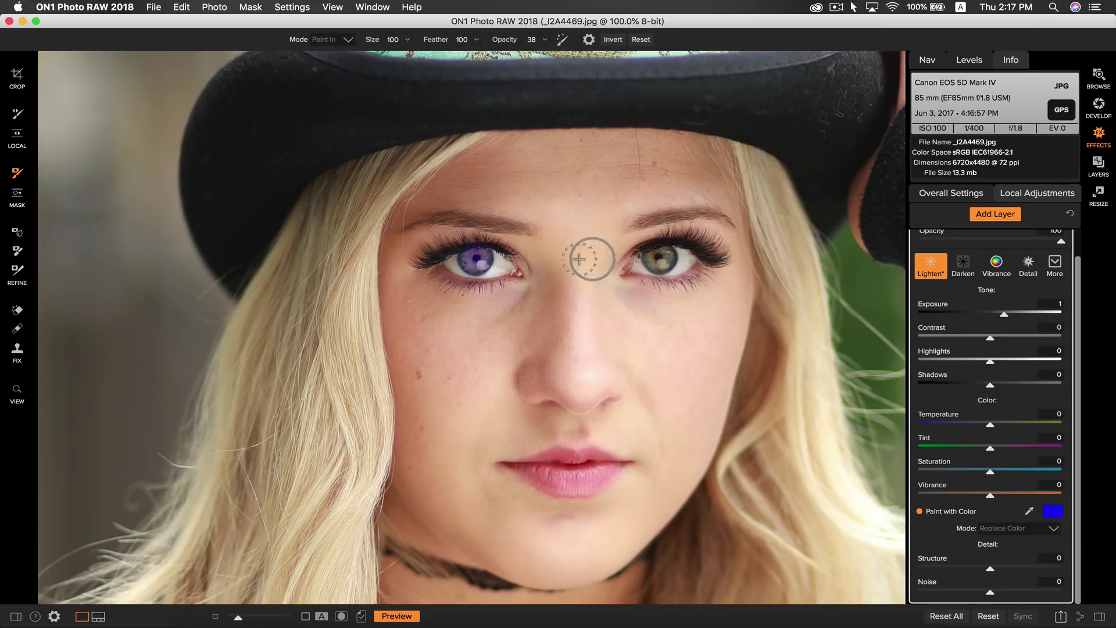
pyautogui.click(659, 258)
pyautogui.press('z')
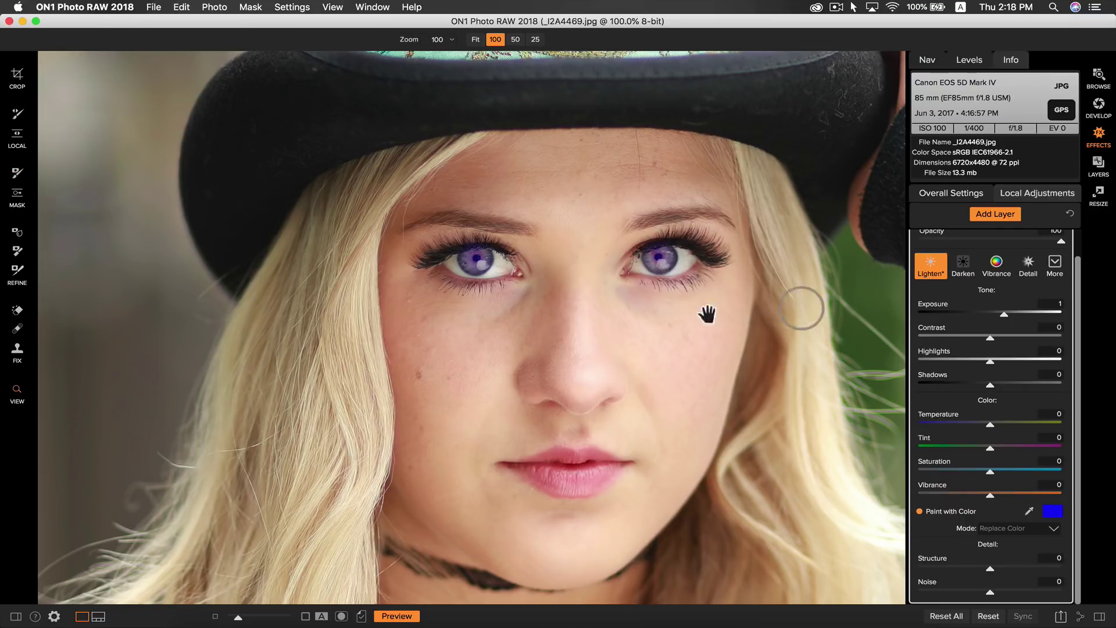
pyautogui.click(505, 311)
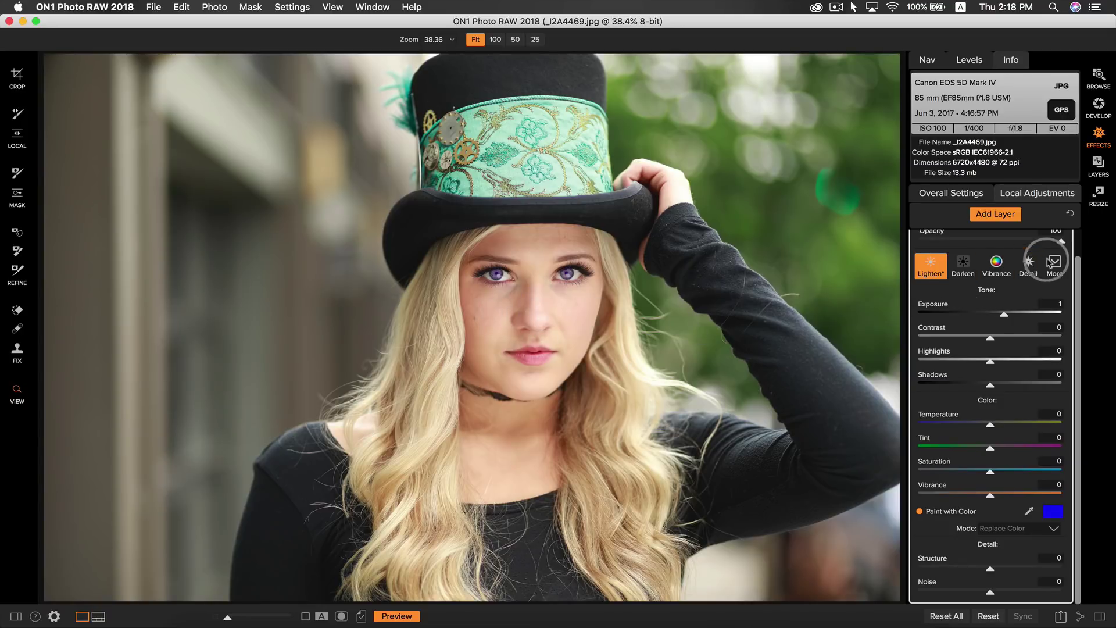
# Set the eye recolour layer to 53% opacity with Pin Light blending, comparing before and after
pyautogui.moveTo(1061, 241); pyautogui.dragTo(995, 245)
pyautogui.scroll(2, 996, 255)
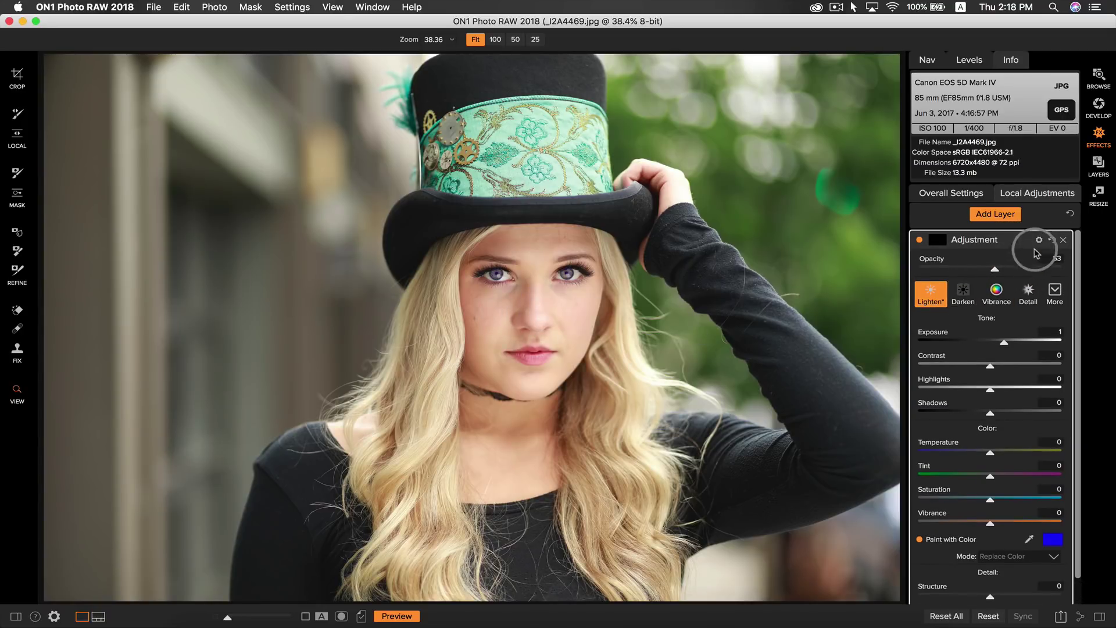
pyautogui.click(1040, 242)
pyautogui.click(1032, 297)
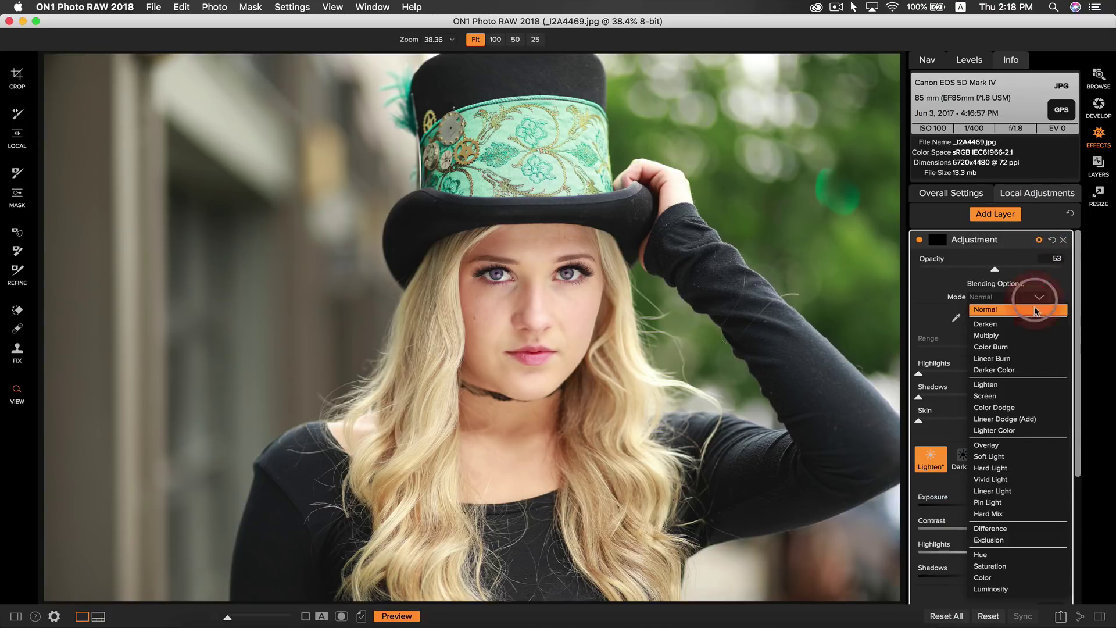
pyautogui.click(1017, 503)
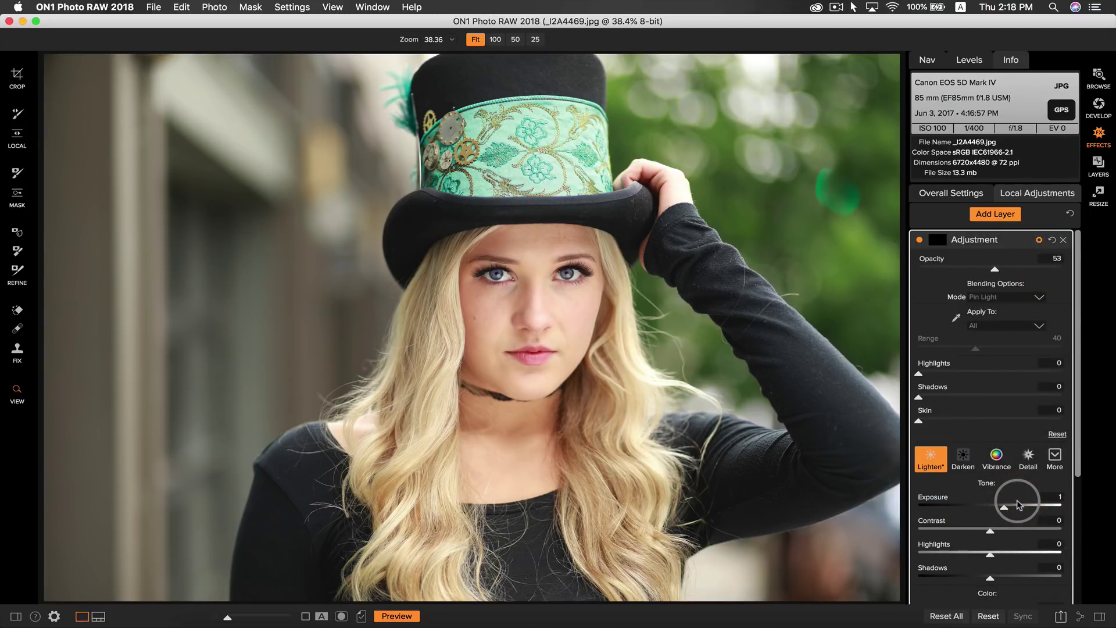
pyautogui.click(919, 240)
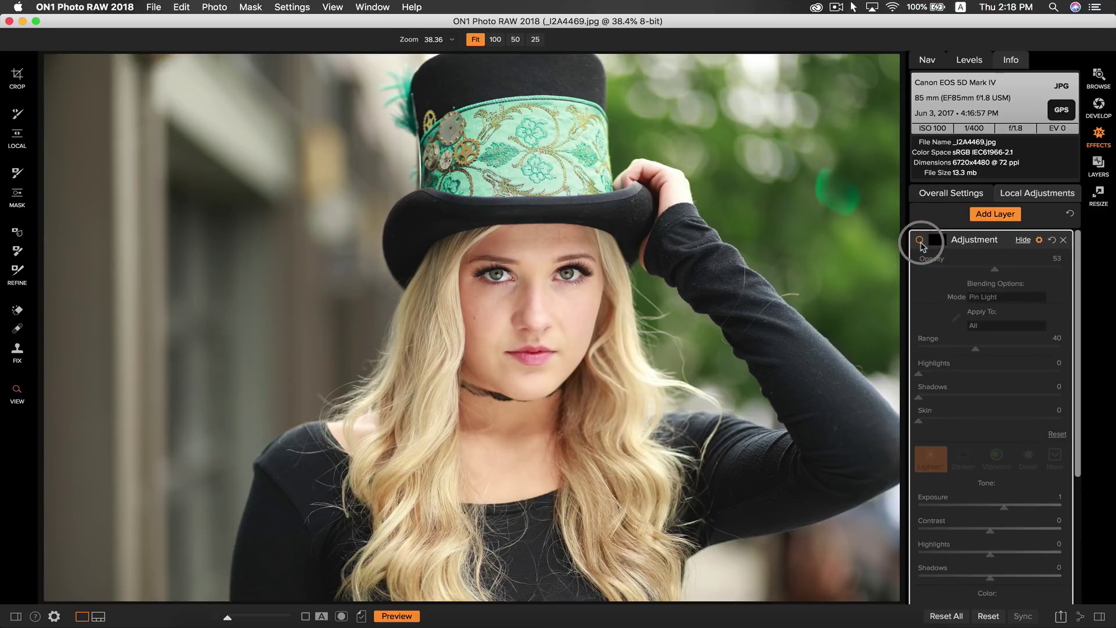
pyautogui.click(919, 241)
pyautogui.click(919, 240)
pyautogui.click(919, 240)
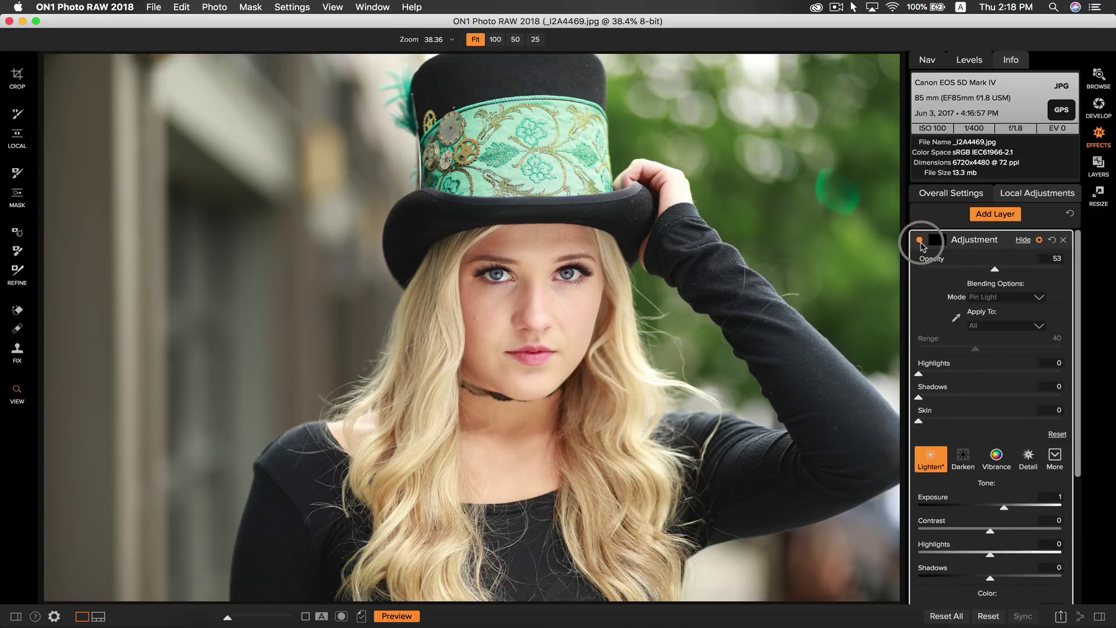
pyautogui.click(919, 240)
# Start a new local adjustment at -0.5 exposure with brush opacity lowered to 38
pyautogui.click(919, 240)
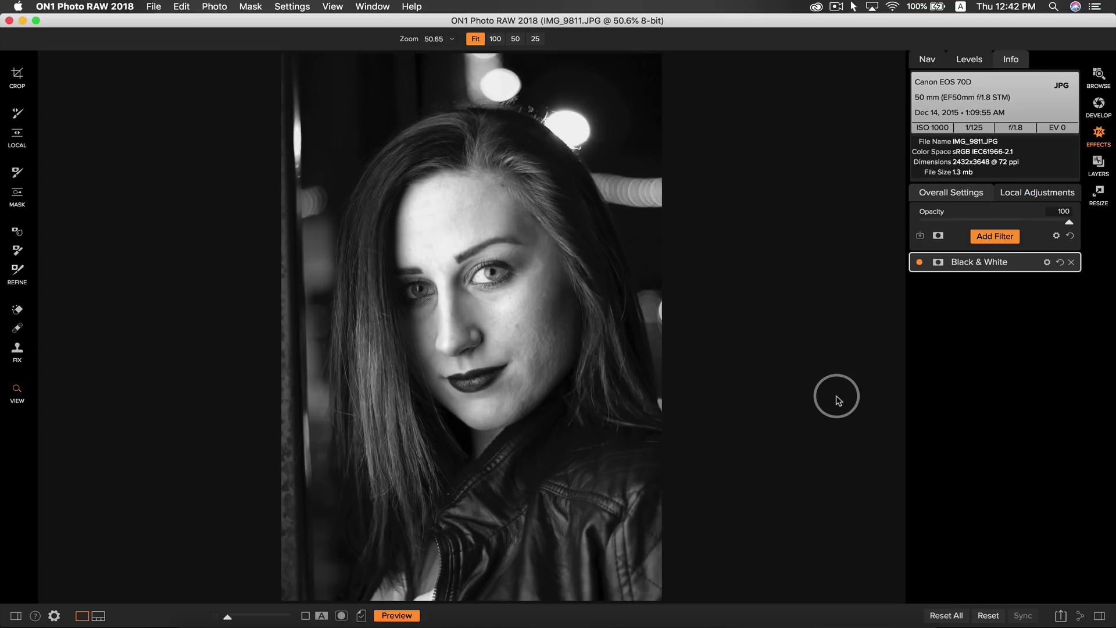
pyautogui.click(1038, 193)
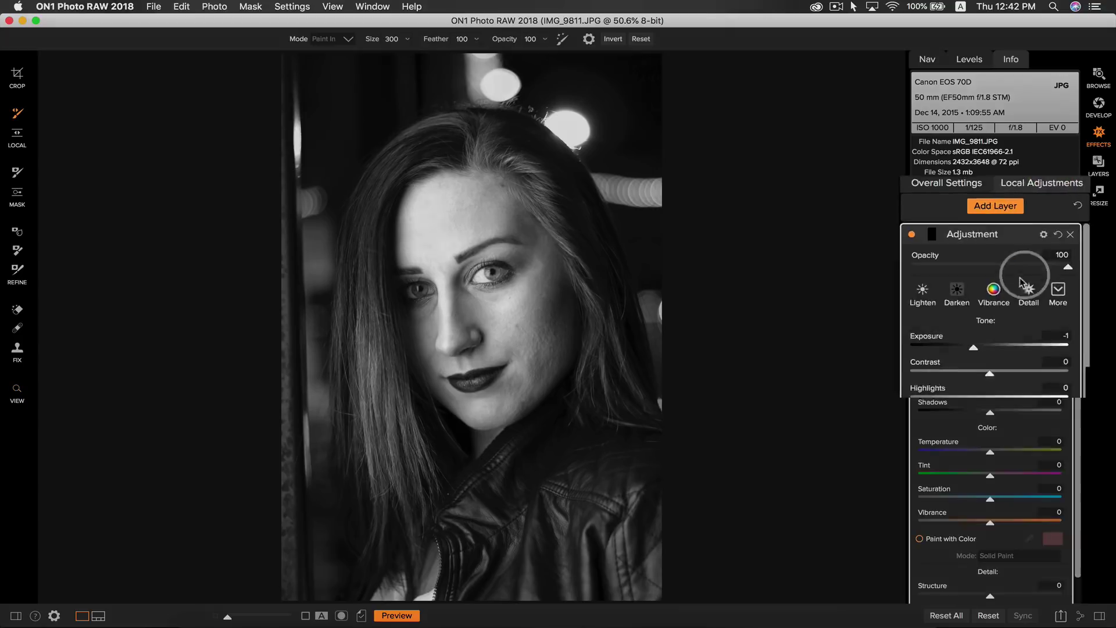
pyautogui.moveTo(934, 377); pyautogui.dragTo(940, 382)
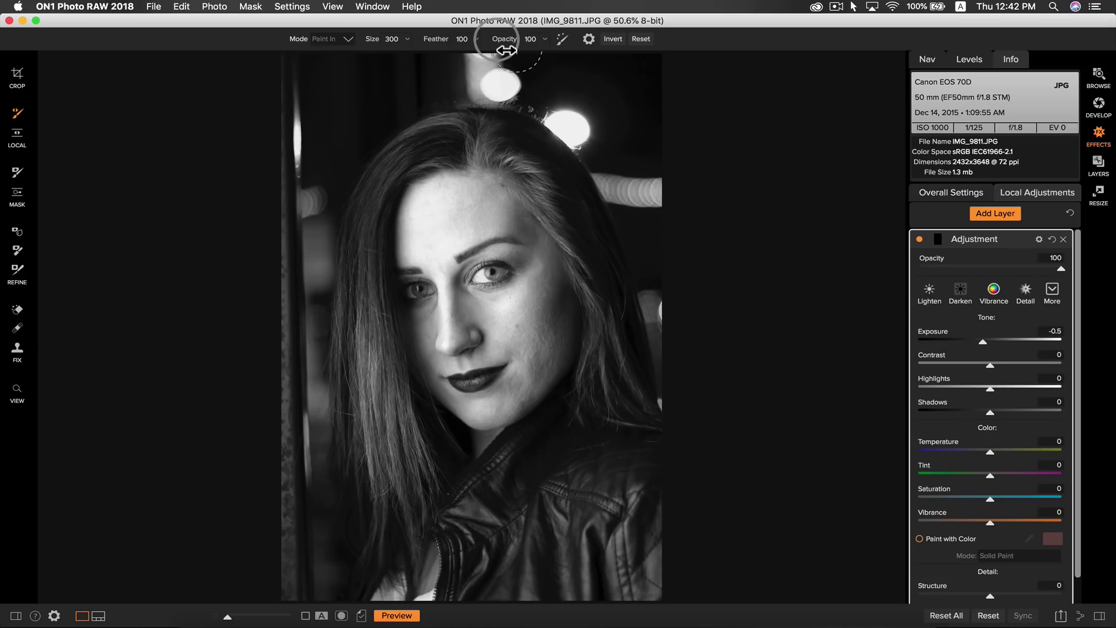
pyautogui.press('b')
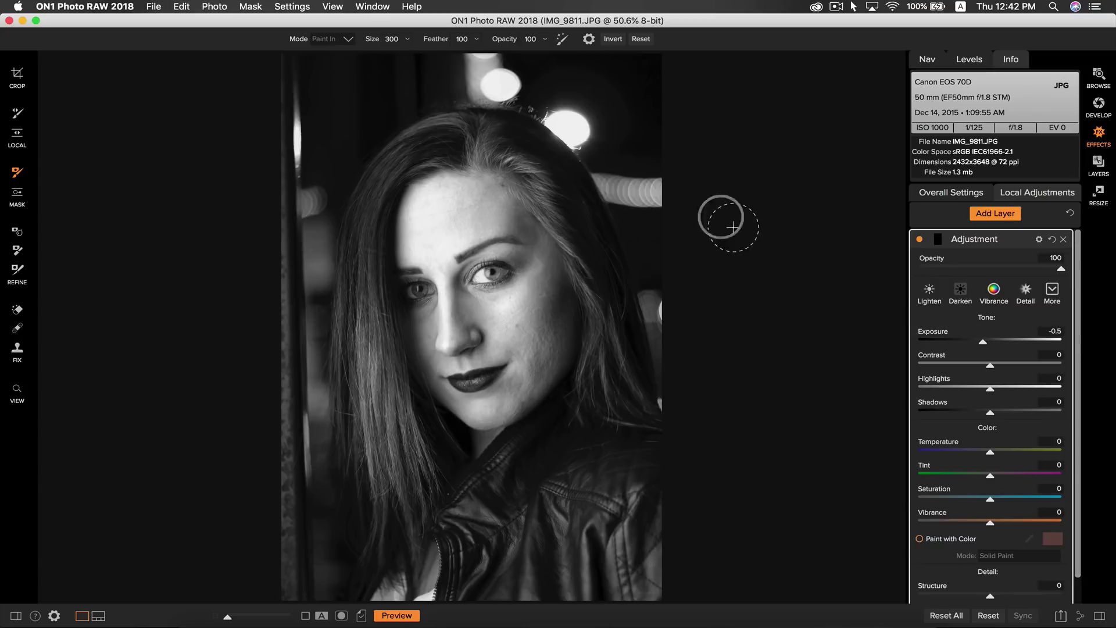
pyautogui.moveTo(504, 47); pyautogui.dragTo(449, 49)
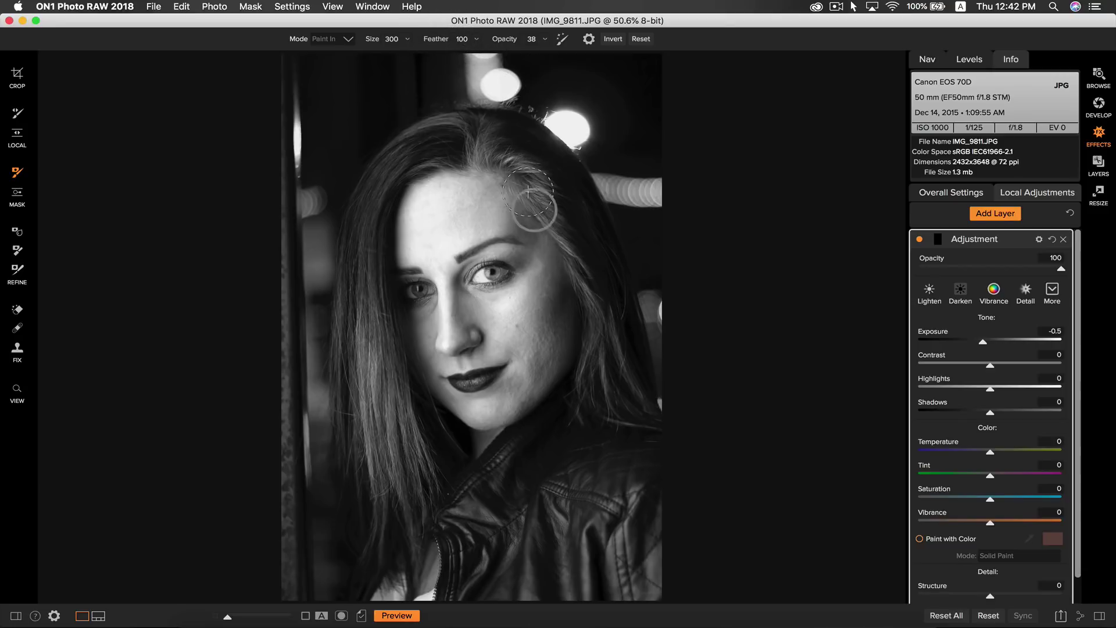
# Paint the darkening over the forehead, cheek, nose, lips and around the eye
pyautogui.moveTo(522, 219)
pyautogui.mouseDown()
pyautogui.moveTo(528, 264)
pyautogui.moveTo(530, 226)
pyautogui.moveTo(562, 334)
pyautogui.moveTo(558, 298)
pyautogui.moveTo(516, 210)
pyautogui.moveTo(485, 272)
pyautogui.moveTo(455, 277)
pyautogui.moveTo(463, 342)
pyautogui.moveTo(451, 285)
pyautogui.mouseUp()
pyautogui.moveTo(485, 375); pyautogui.dragTo(441, 372)
pyautogui.moveTo(406, 319)
pyautogui.mouseDown()
pyautogui.moveTo(405, 236)
pyautogui.moveTo(428, 382)
pyautogui.moveTo(437, 307)
pyautogui.moveTo(459, 299)
pyautogui.moveTo(462, 340)
pyautogui.mouseUp()
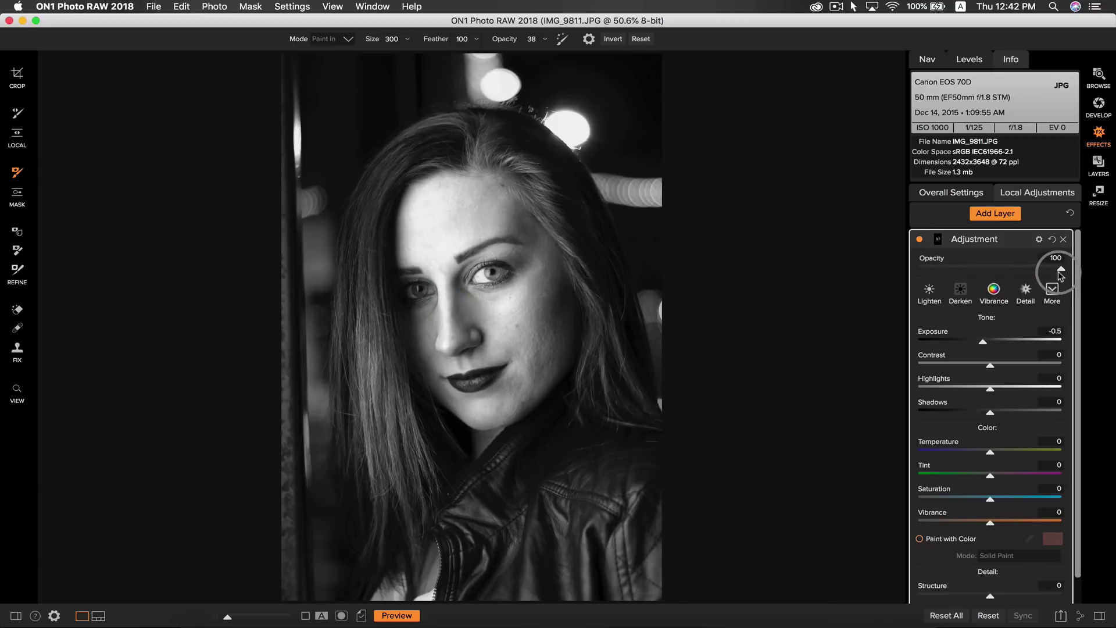
# Darken the nose area and toggle the burn layer to compare before and after
pyautogui.moveTo(1057, 270)
pyautogui.mouseDown()
pyautogui.moveTo(991, 276)
pyautogui.moveTo(1073, 269)
pyautogui.mouseUp()
pyautogui.click(919, 240)
pyautogui.click(919, 240)
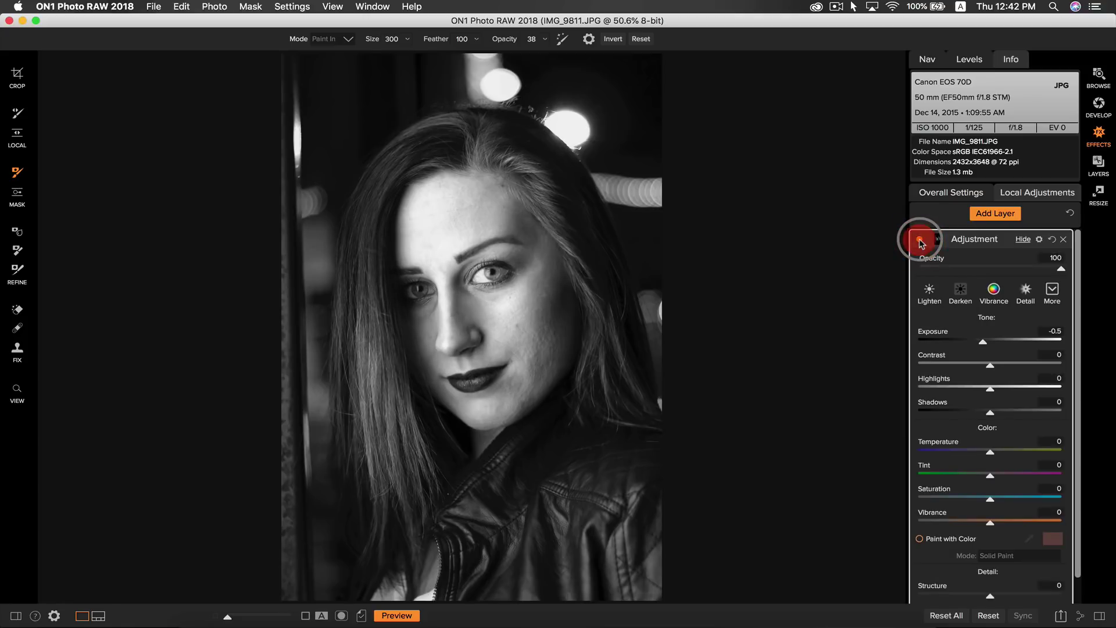
pyautogui.click(919, 241)
pyautogui.click(919, 241)
pyautogui.click(919, 241)
pyautogui.click(919, 241)
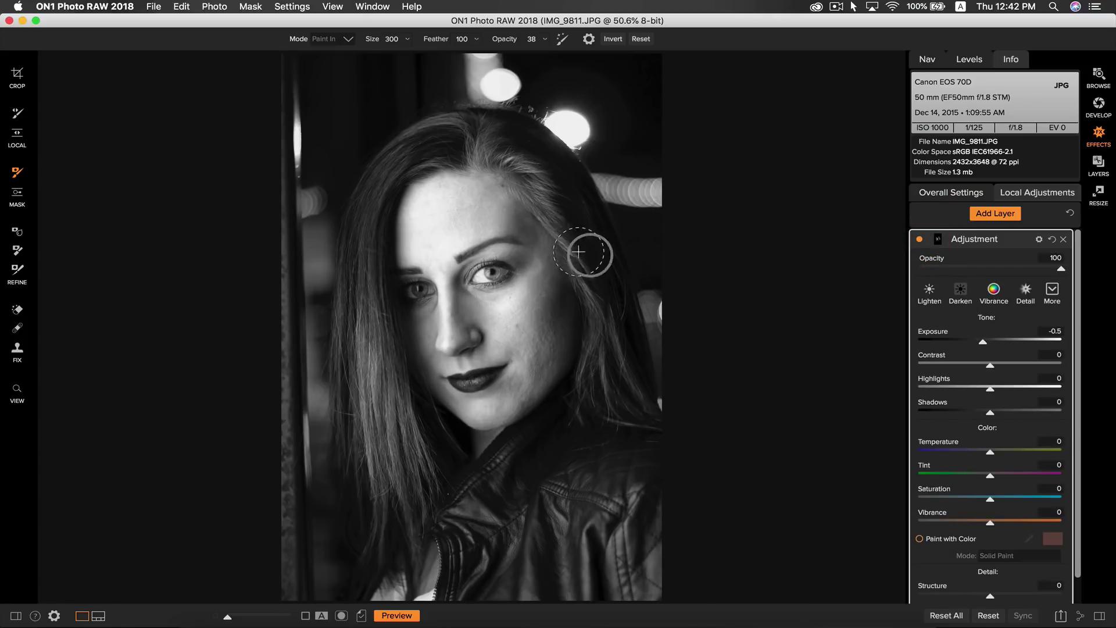
# Switch the layer to the Darken preset at -1 exposure and lower its opacity to 64
pyautogui.click(930, 294)
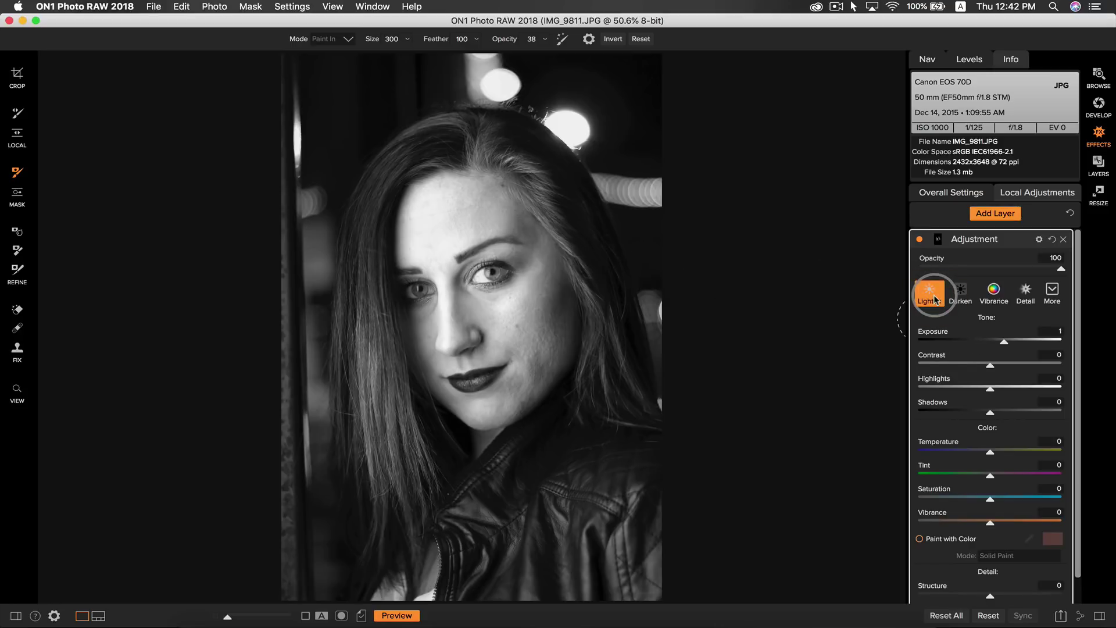
pyautogui.click(961, 293)
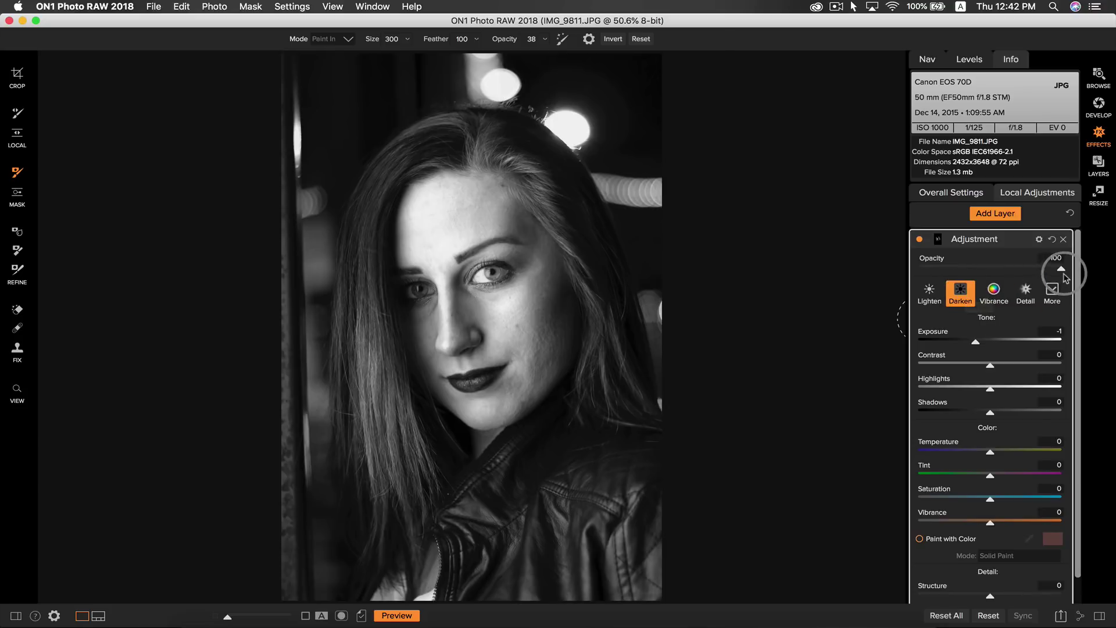
pyautogui.moveTo(1062, 268); pyautogui.dragTo(1011, 270)
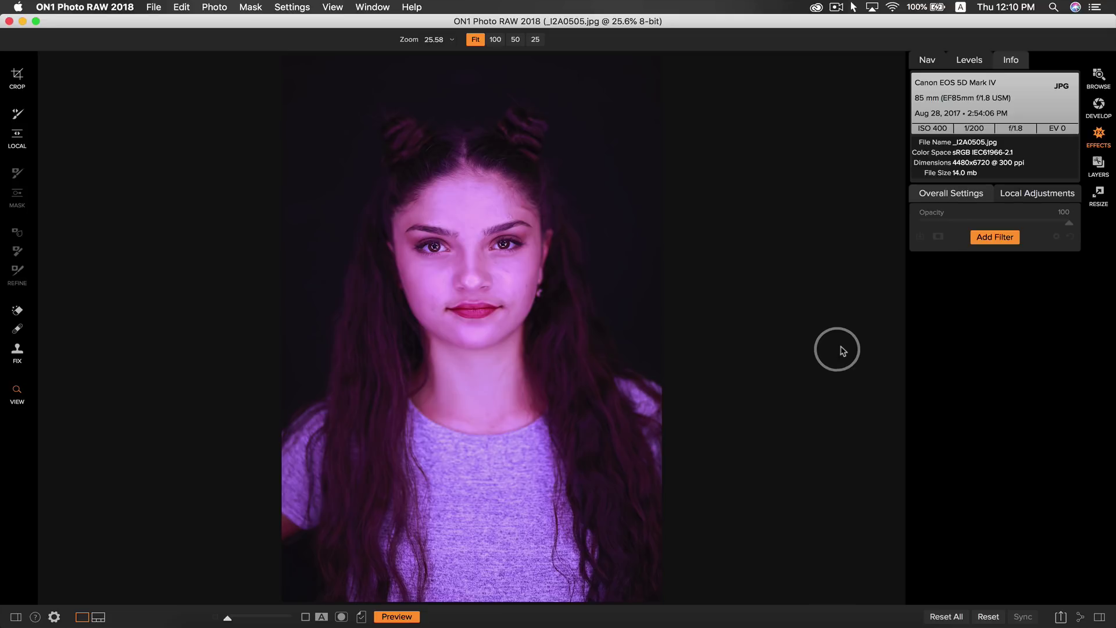
# Add a local Adjustment layer with Paint with Color enabled and sample the skin colour from the cheek
pyautogui.click(1023, 193)
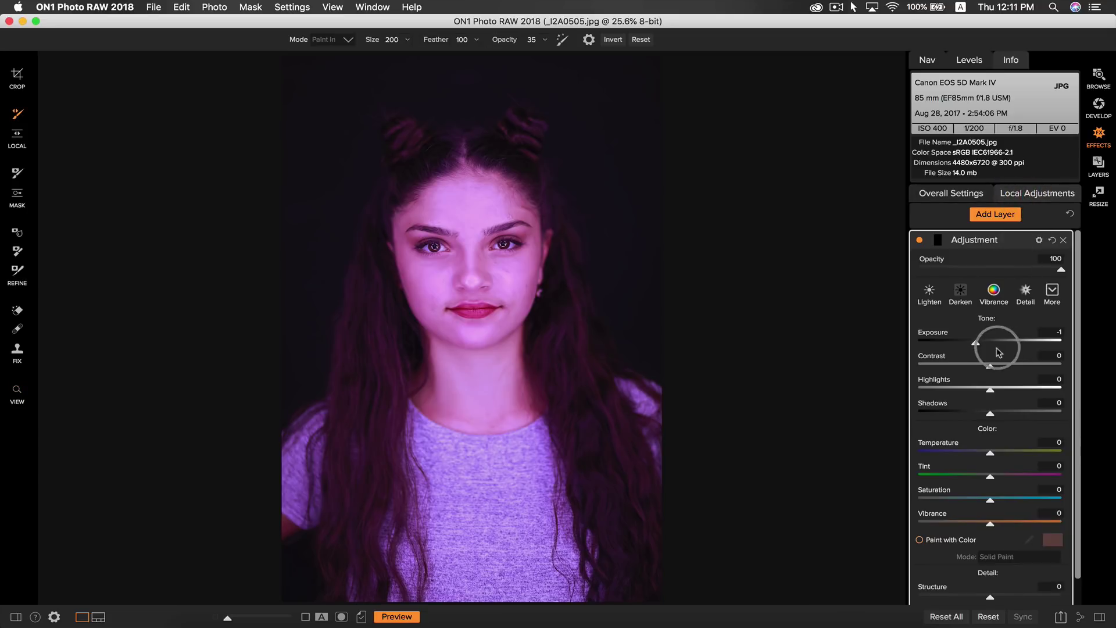
pyautogui.scroll(-1, 999, 352)
pyautogui.click(805, 504)
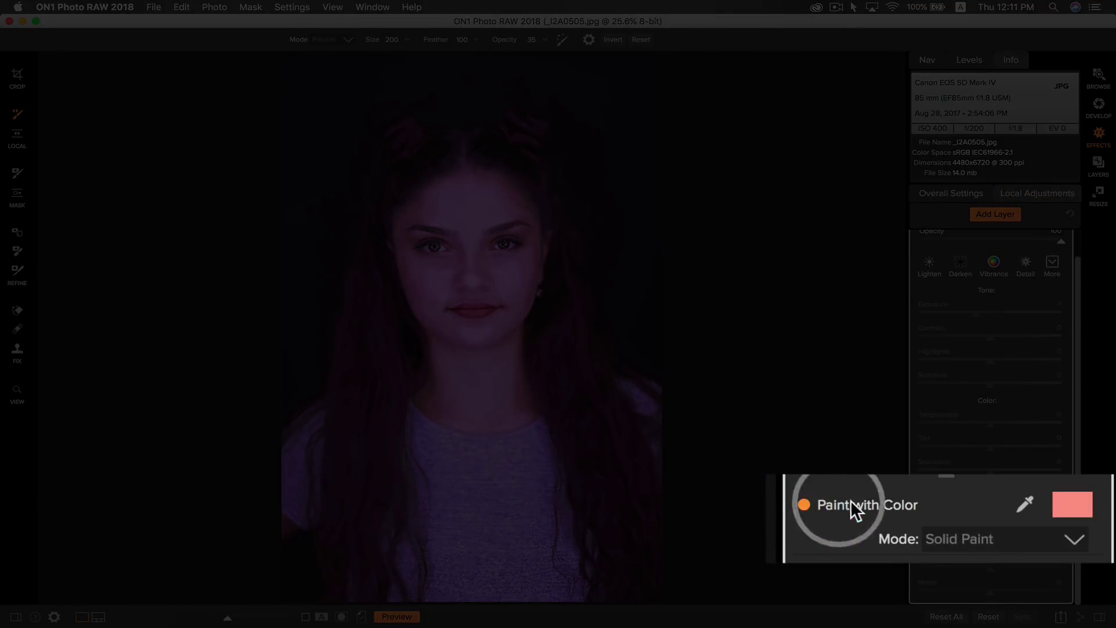
pyautogui.click(1025, 505)
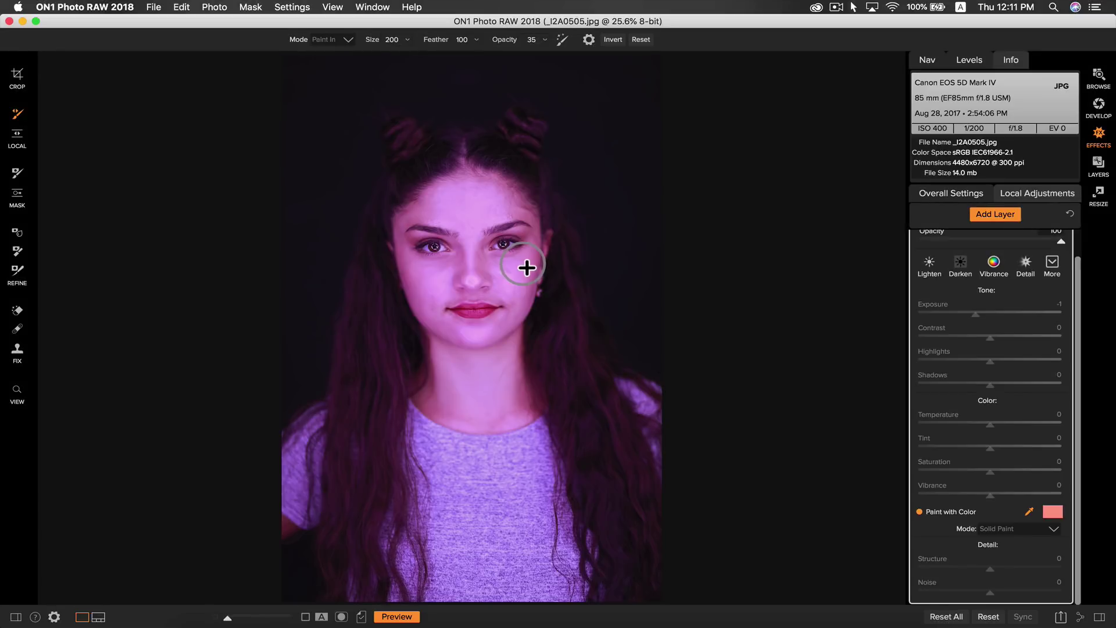
pyautogui.click(519, 260)
# Brush the sampled pink skin colour across the nose, left cheek and up to the forehead
pyautogui.moveTo(507, 274)
pyautogui.mouseDown()
pyautogui.moveTo(474, 260)
pyautogui.moveTo(474, 277)
pyautogui.moveTo(411, 273)
pyautogui.moveTo(424, 294)
pyautogui.moveTo(438, 291)
pyautogui.mouseUp()
pyautogui.moveTo(405, 340)
pyautogui.mouseDown()
pyautogui.moveTo(444, 336)
pyautogui.moveTo(419, 236)
pyautogui.moveTo(381, 224)
pyautogui.moveTo(445, 195)
pyautogui.moveTo(526, 221)
pyautogui.moveTo(445, 219)
pyautogui.moveTo(491, 320)
pyautogui.moveTo(535, 331)
pyautogui.moveTo(423, 352)
pyautogui.moveTo(381, 393)
pyautogui.moveTo(392, 423)
pyautogui.moveTo(478, 447)
pyautogui.moveTo(511, 429)
pyautogui.moveTo(553, 374)
pyautogui.moveTo(542, 340)
pyautogui.moveTo(714, 360)
pyautogui.mouseUp()
pyautogui.scroll(2, 988, 314)
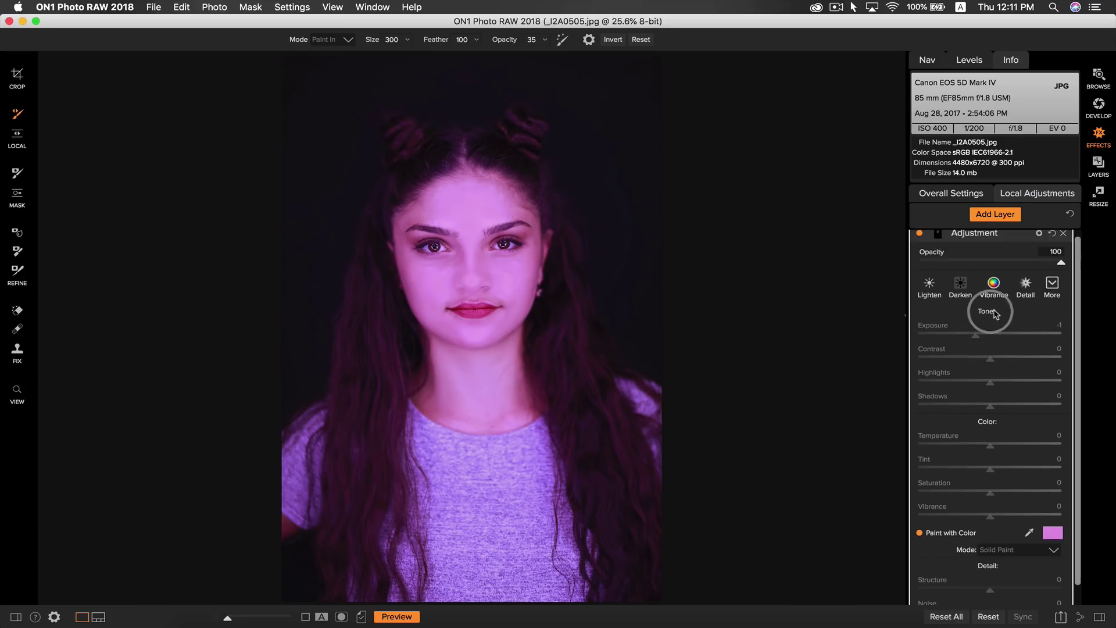
# Set the skin-colour layer opacity to 72, toggling it off and on to compare
pyautogui.moveTo(1059, 265); pyautogui.dragTo(1022, 265)
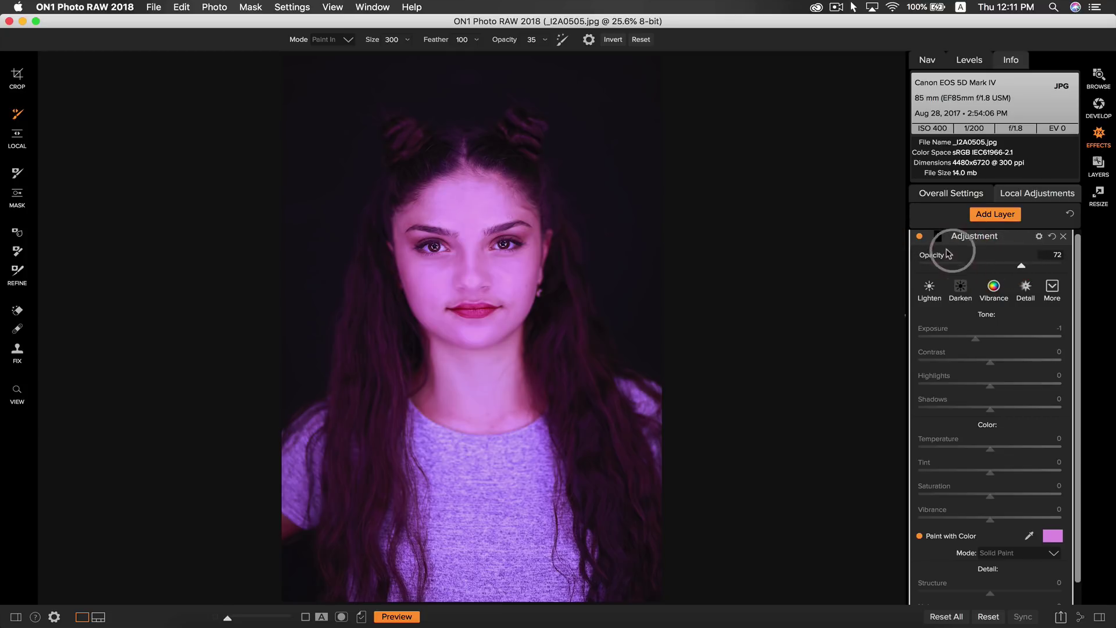
pyautogui.click(920, 237)
pyautogui.click(920, 238)
pyautogui.click(920, 238)
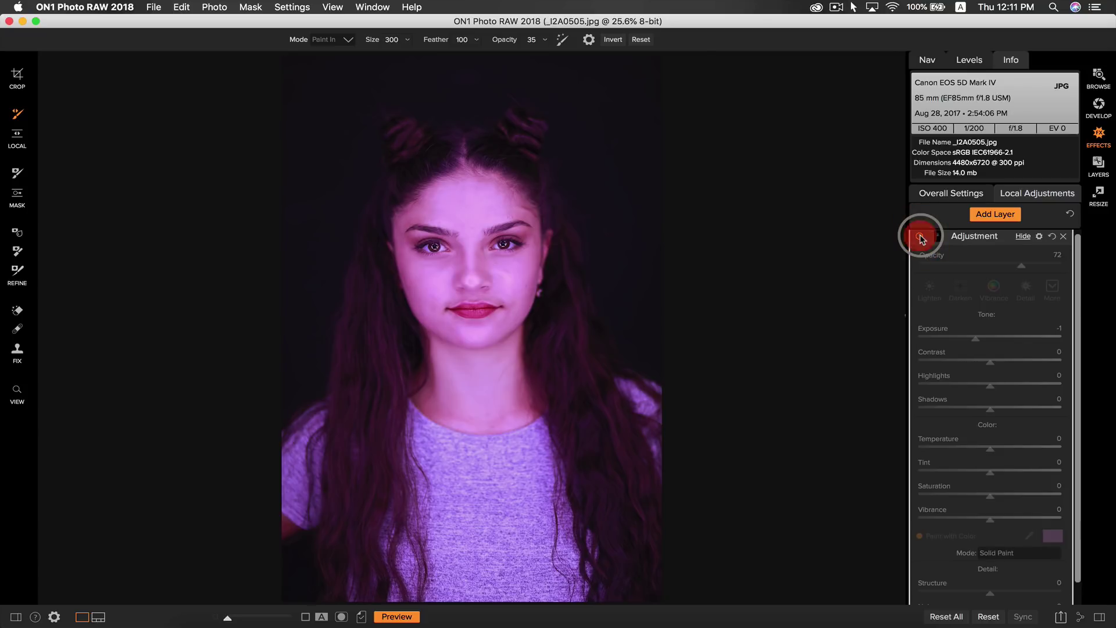
pyautogui.click(920, 238)
pyautogui.click(919, 238)
pyautogui.click(920, 237)
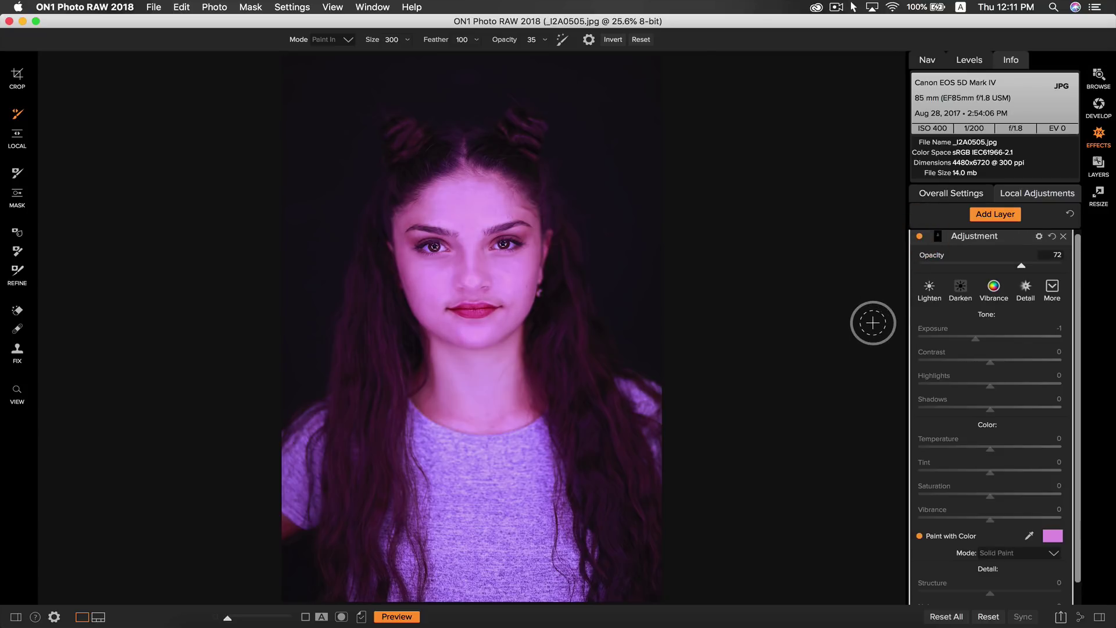